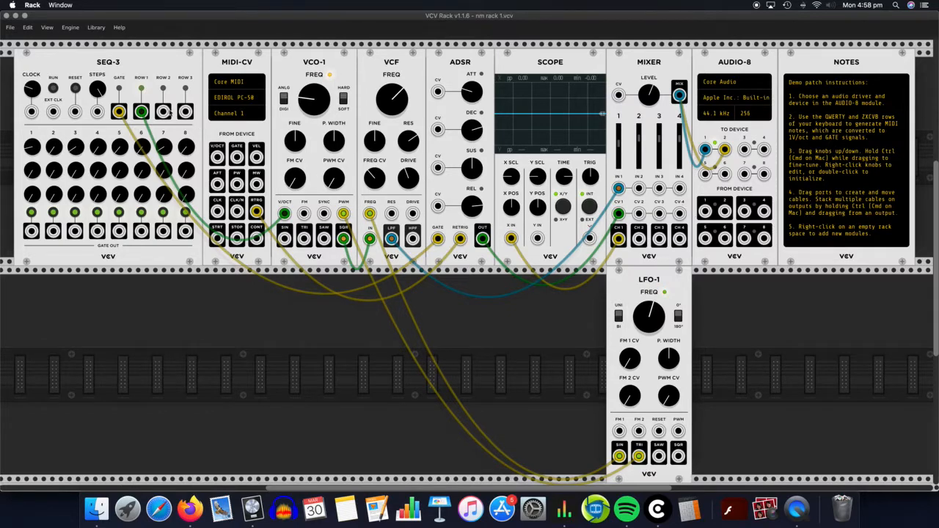
Start the SEQ-3 sequencer and vary the VCF cutoff frequency, lowering it first and then raising it
left_click(53, 88)
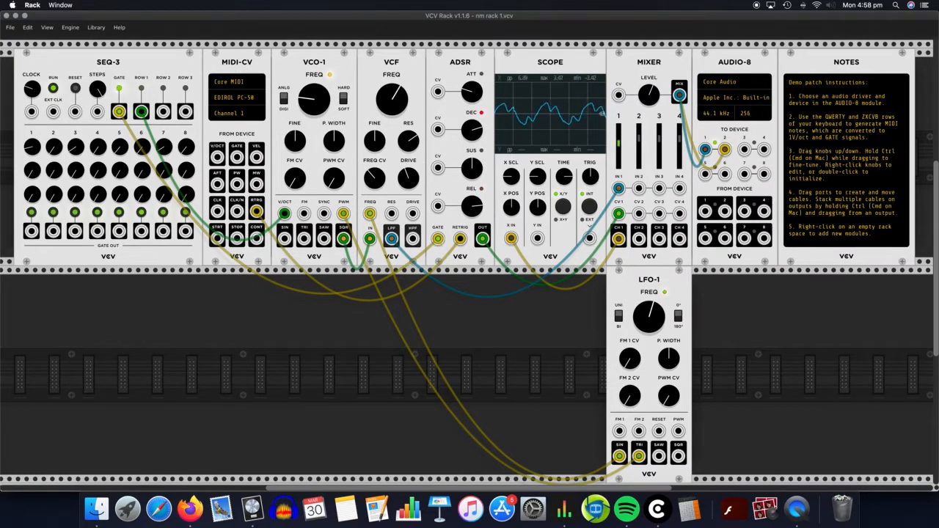
left_click_drag(391, 100, 391, 111)
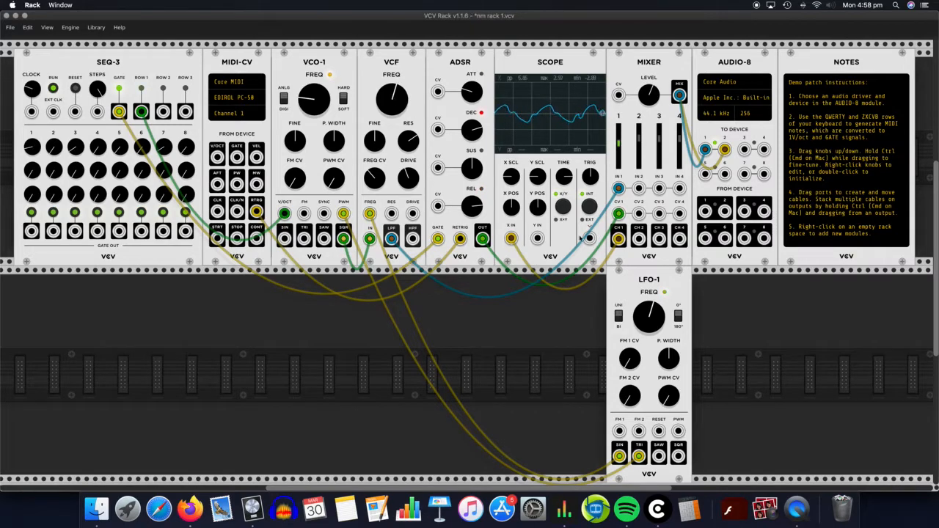
left_click_drag(649, 322, 649, 290)
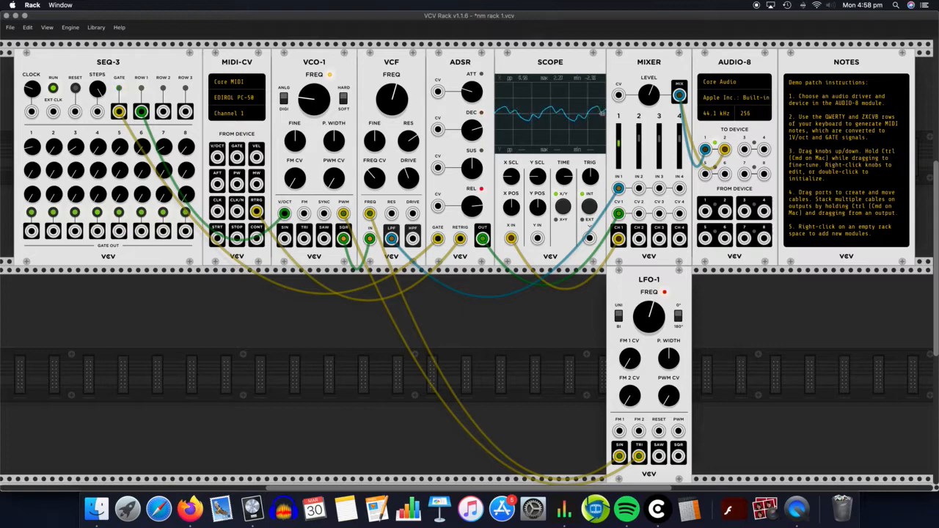
left_click_drag(396, 107, 396, 79)
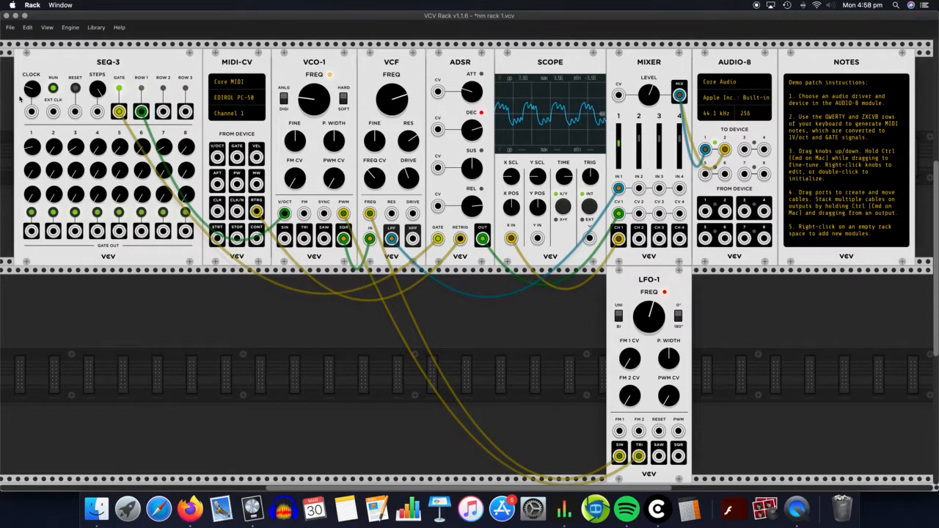
Speed up the SEQ-3 clock and raise the LFO-1 frequency, sweeping the VCF cutoff down and back up
left_click_drag(32, 92, 32, 82)
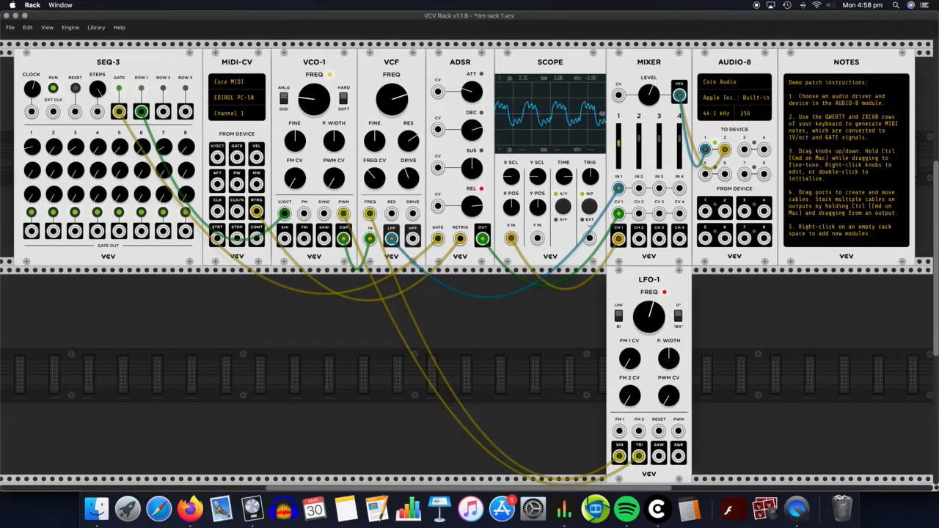
left_click_drag(392, 100, 392, 174)
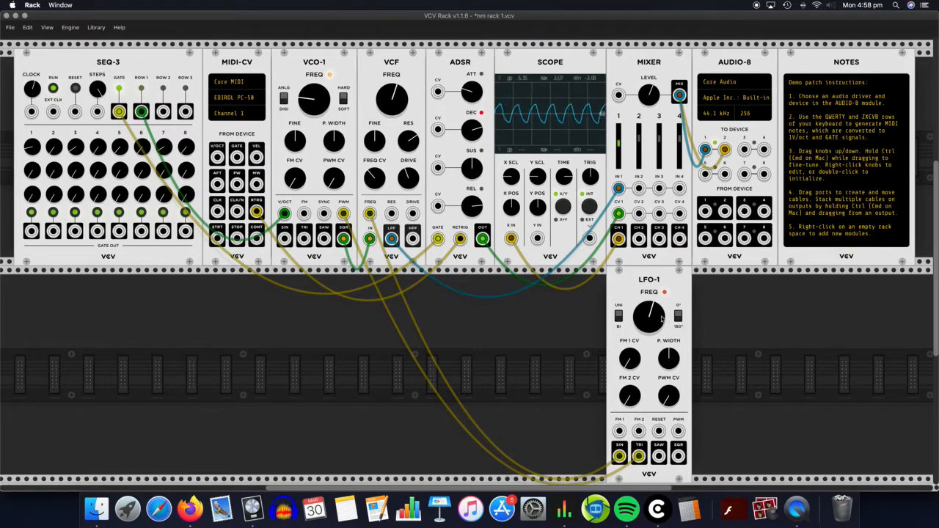
left_click_drag(652, 318, 652, 355)
left_click_drag(392, 102, 392, 60)
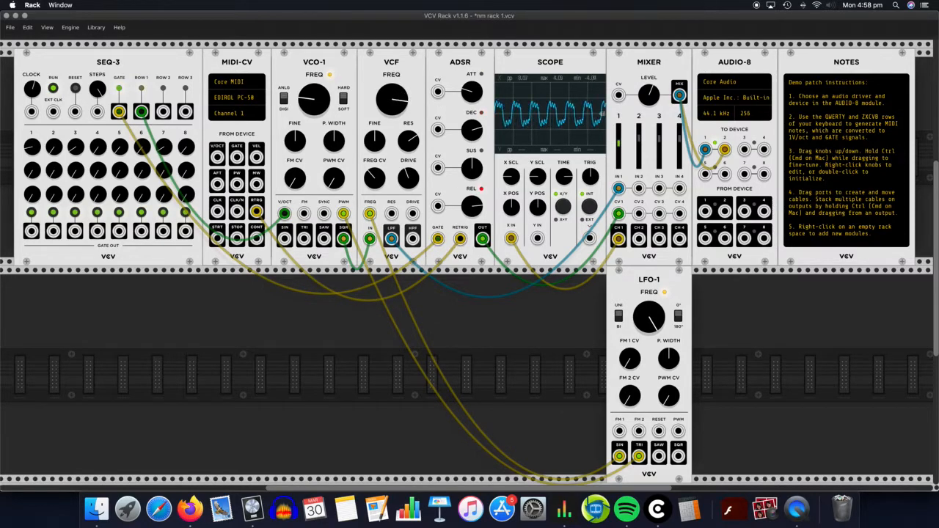
Raise the VCF resonance and drive, slow the SEQ-3 clock, and stop the sequencer
left_click_drag(405, 149, 406, 135)
left_click_drag(408, 177, 408, 168)
mouse_move(393, 101)
left_mouse_down()
mouse_move(392, 111)
mouse_move(393, 86)
left_mouse_up()
left_click_drag(30, 87, 30, 117)
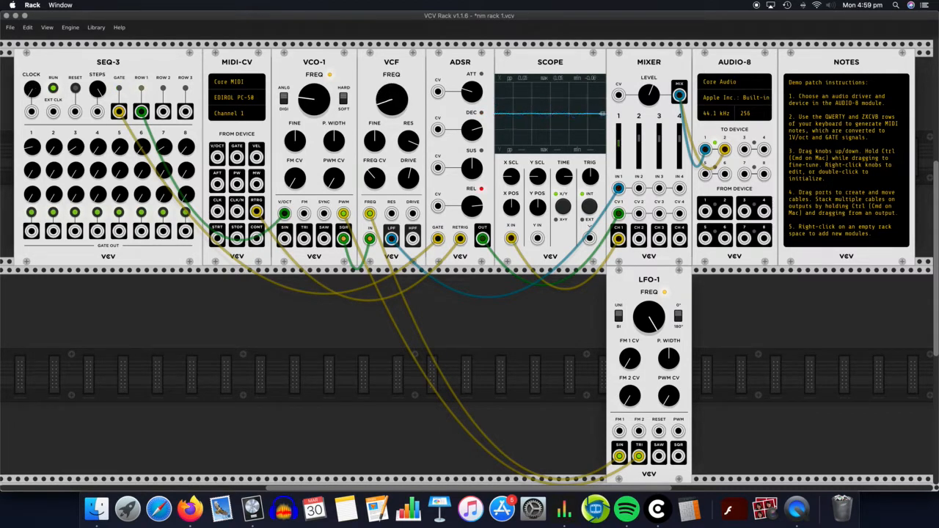
left_click(53, 87)
Start a new patch, discarding the unsaved changes to the current one
left_click(9, 28)
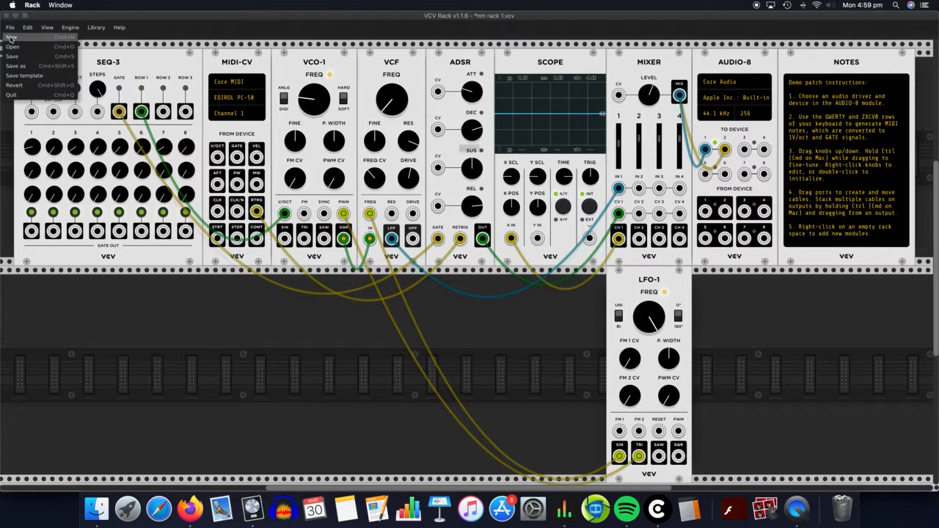
left_click(11, 37)
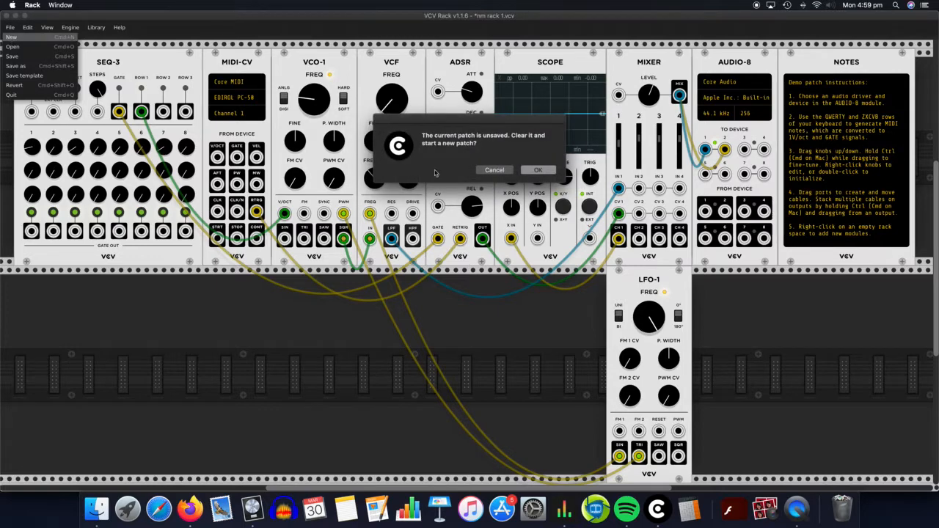
left_click(544, 173)
Set the AUDIO-8 module's audio device to Apple Inc.: Built-in Output (1-2 out)
scroll(505, 186, "left", 4)
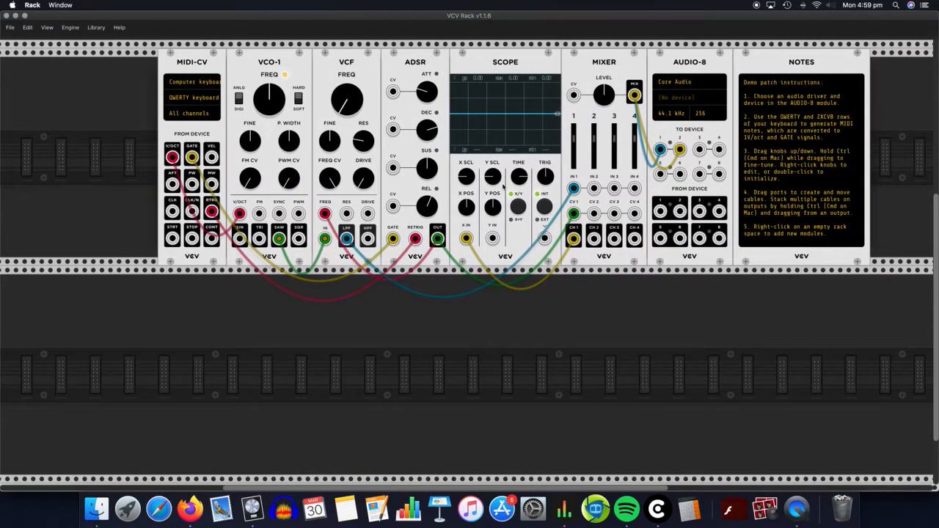
scroll(504, 186, "right", 1)
scroll(548, 233, "down", 1)
scroll(545, 235, "down", 2)
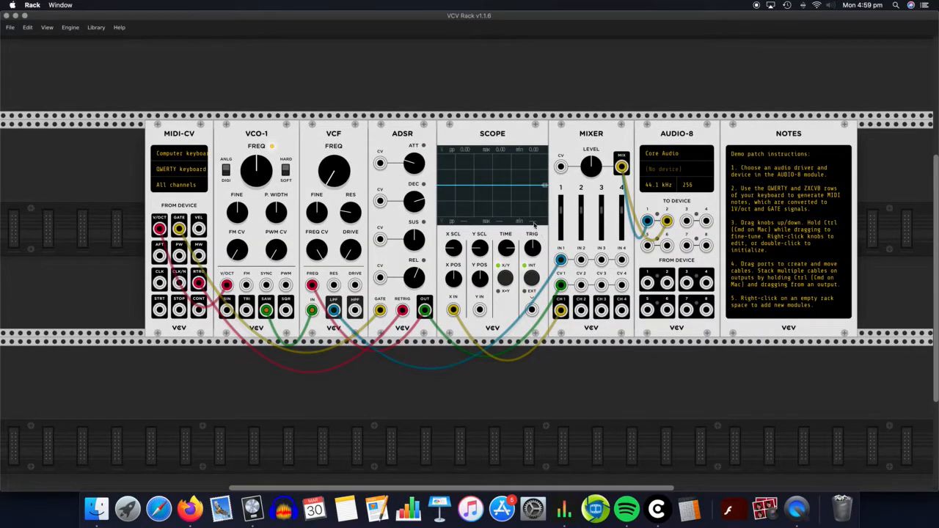
left_click(673, 172)
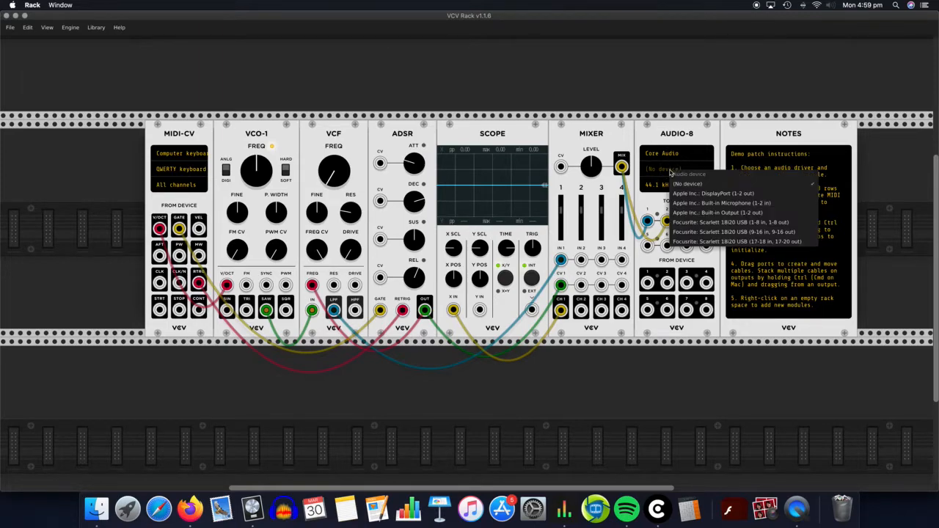
left_click(716, 214)
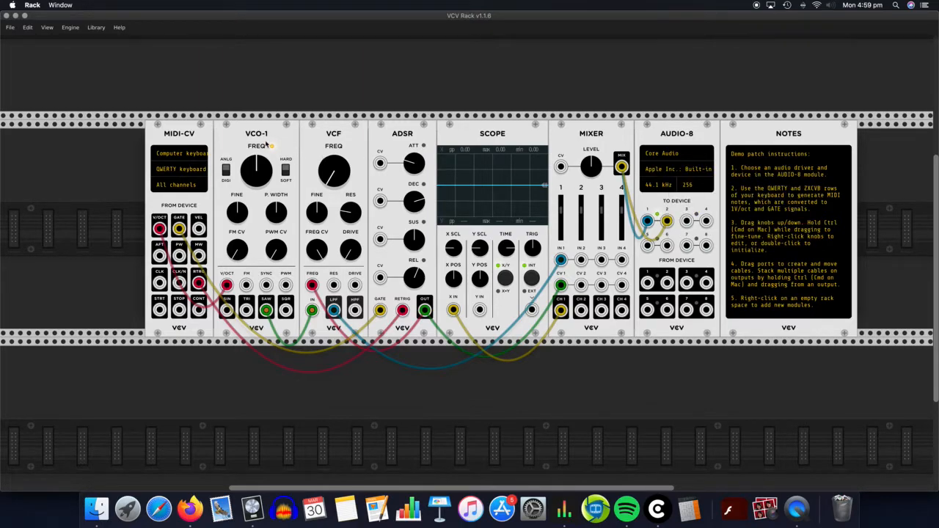
Set the MIDI-CV module's driver to Core MIDI and its device to EDIROL PC-50
left_click(185, 156)
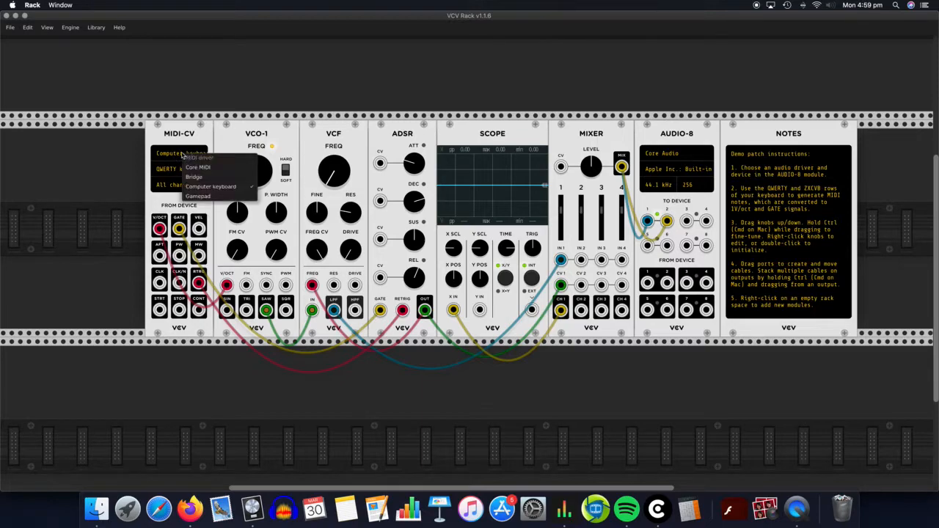
left_click(197, 167)
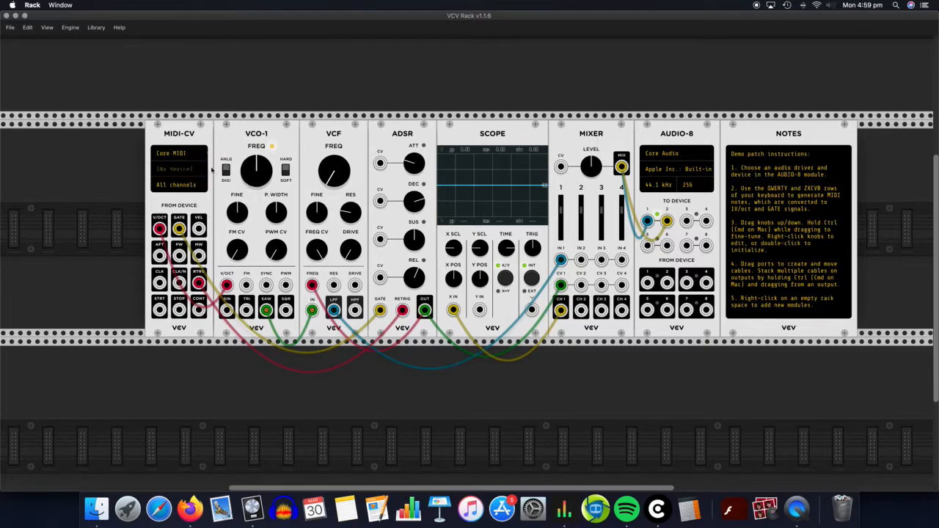
left_click(182, 170)
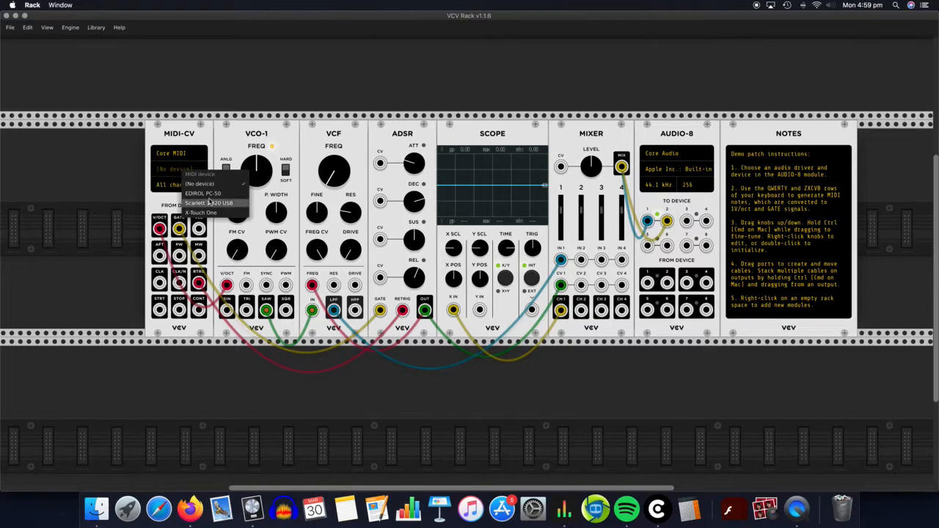
left_click(189, 194)
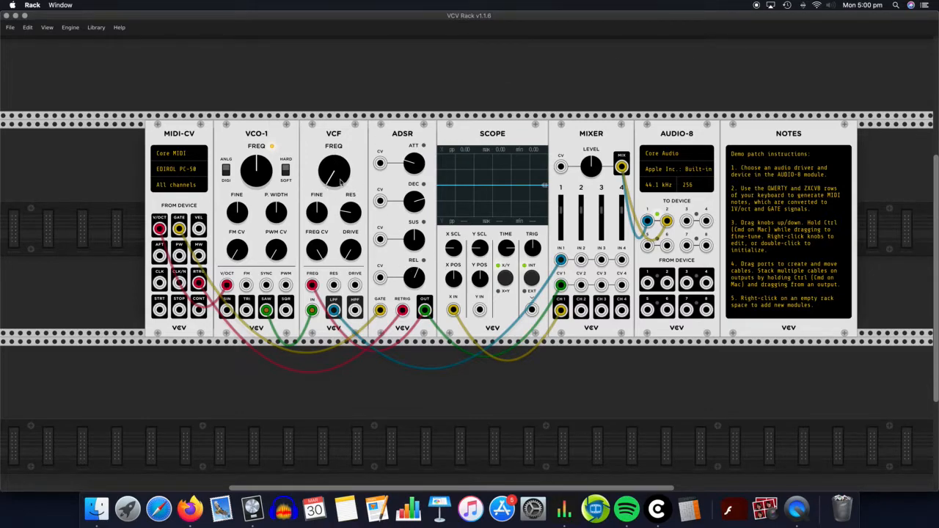
Disconnect the cable from the VCF's FREQ input and sweep the VCF cutoff frequency by hand
left_click_drag(341, 183, 341, 157)
right_click(312, 287)
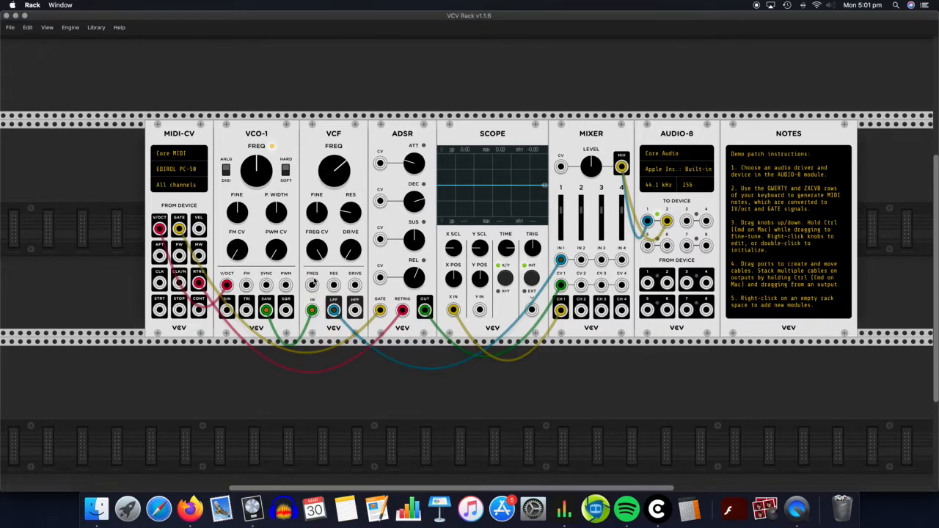
mouse_move(336, 174)
left_mouse_down()
mouse_move(337, 360)
mouse_move(336, 75)
mouse_move(337, 374)
mouse_move(337, 73)
mouse_move(336, 286)
left_mouse_up()
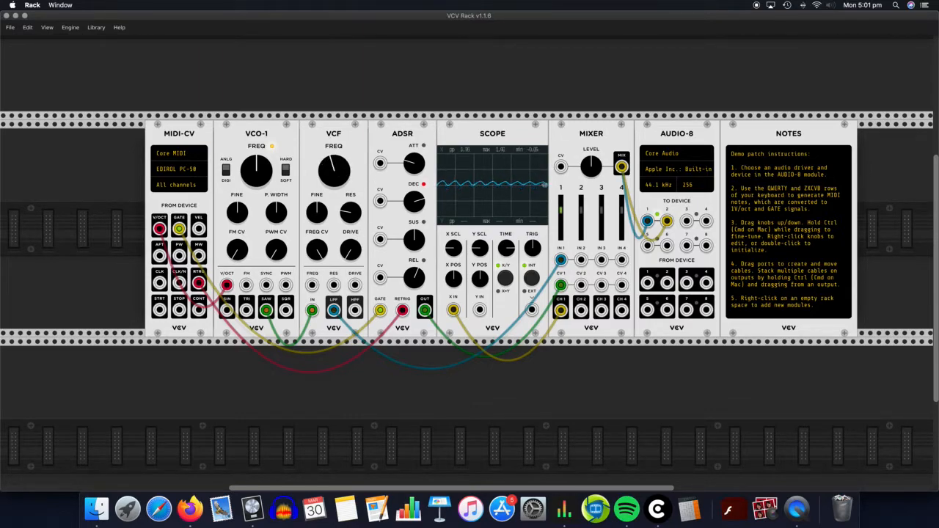
left_click_drag(334, 170, 335, 73)
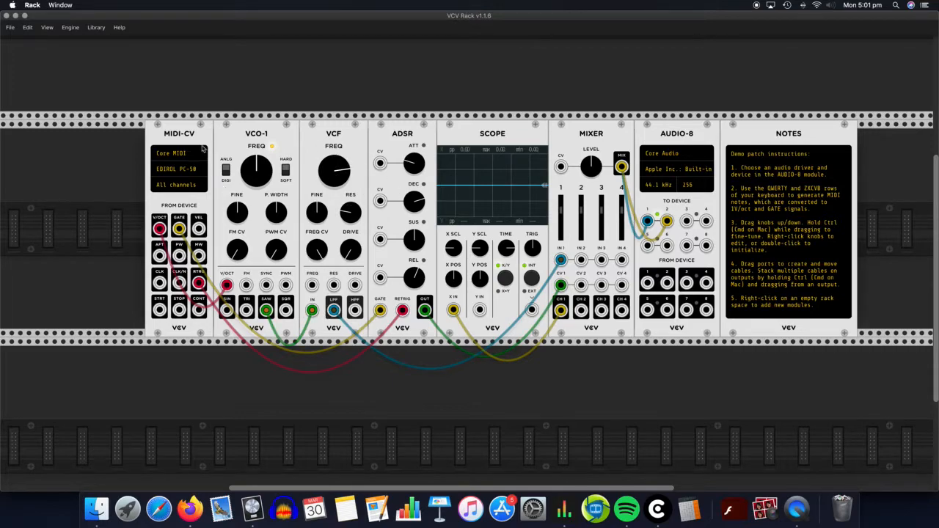
mouse_move(355, 167)
left_mouse_down()
mouse_move(355, 196)
mouse_move(340, 162)
left_mouse_up()
mouse_move(336, 157)
left_mouse_down()
mouse_move(336, 143)
mouse_move(336, 173)
left_mouse_up()
Patch the MIDI-CV's MW output to the VCF's FREQ input and its PW output to the VCF's RES input
left_click_drag(198, 255, 312, 285)
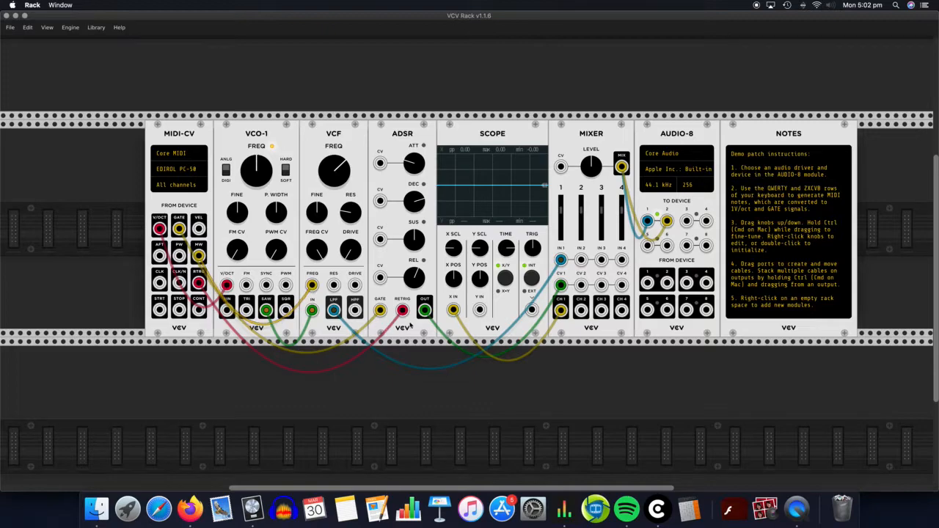
mouse_move(326, 176)
left_mouse_down()
mouse_move(327, 151)
mouse_move(327, 173)
left_mouse_up()
left_click_drag(178, 254, 334, 289)
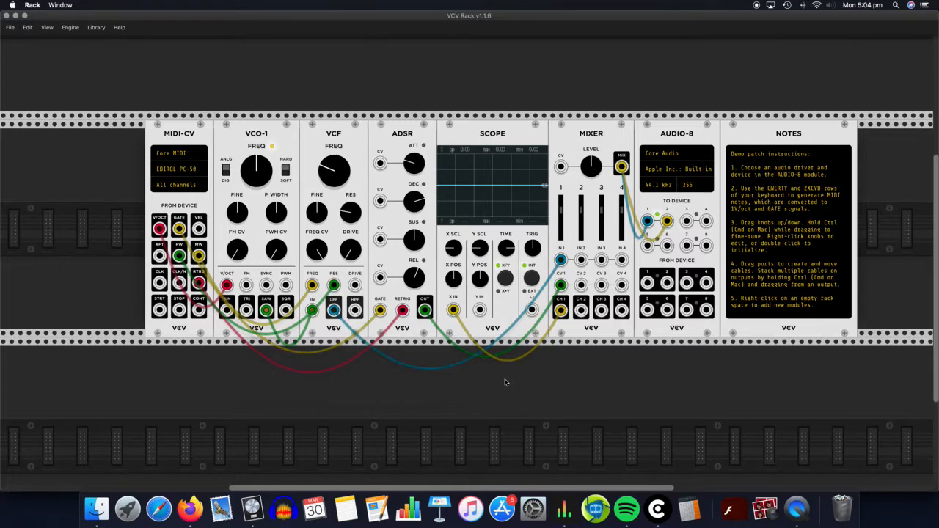
Look over the available modules in the module browser and close it without adding one
scroll(488, 381, "down", 4)
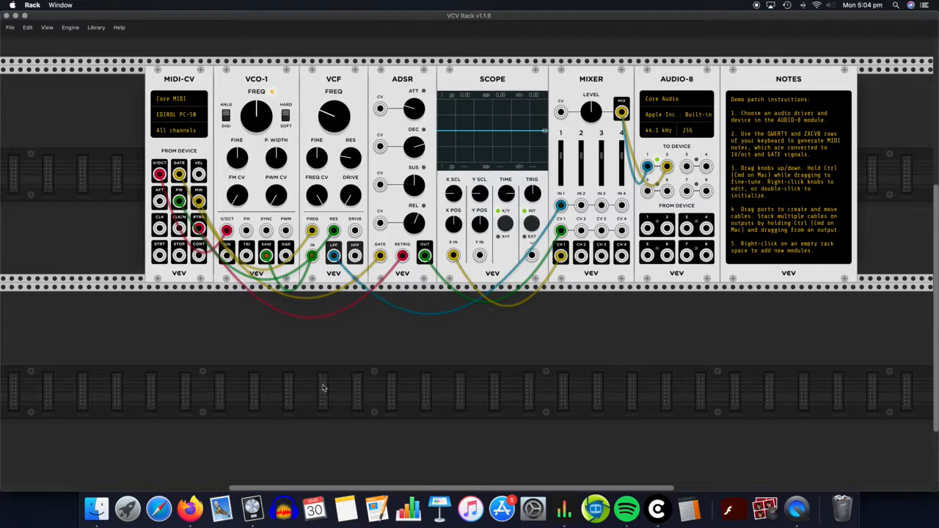
right_click(300, 356)
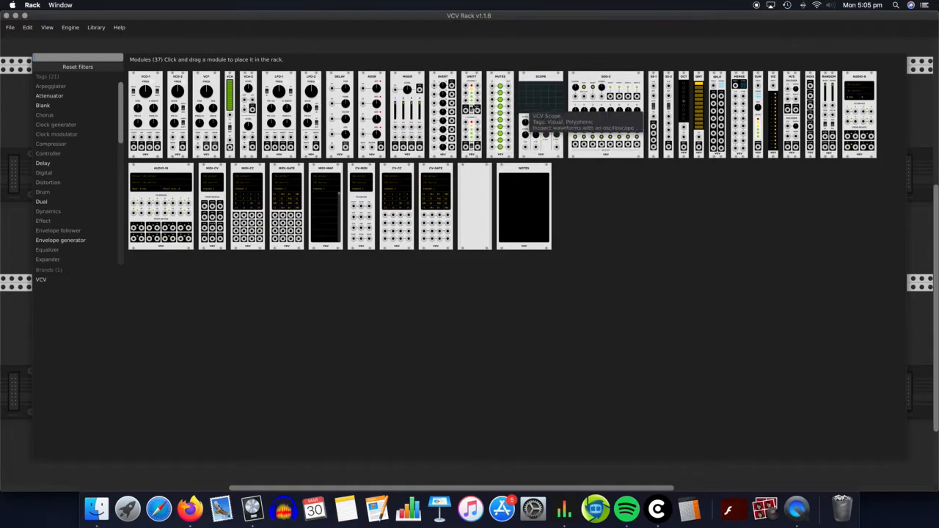
left_click(918, 138)
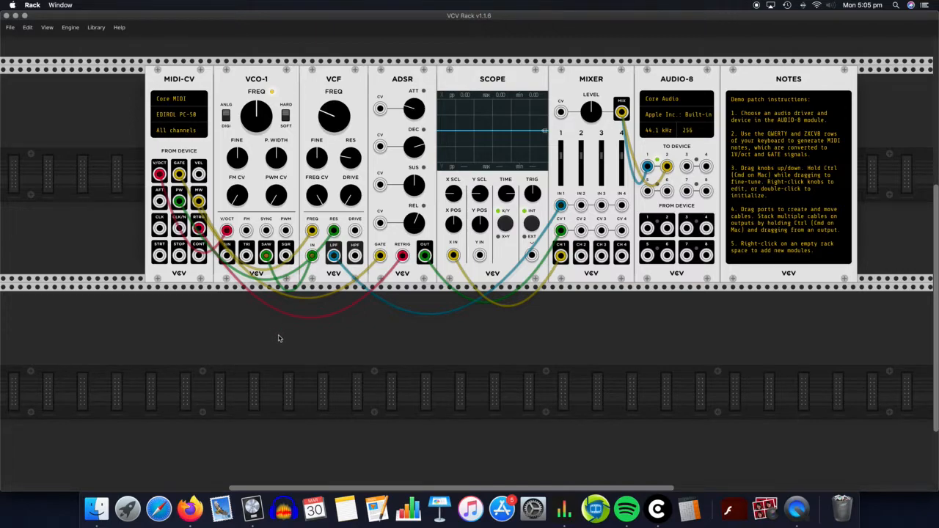
Duplicate the VCO-1 module and place the copy in the rack row directly below the original
scroll(278, 334, "up", 2)
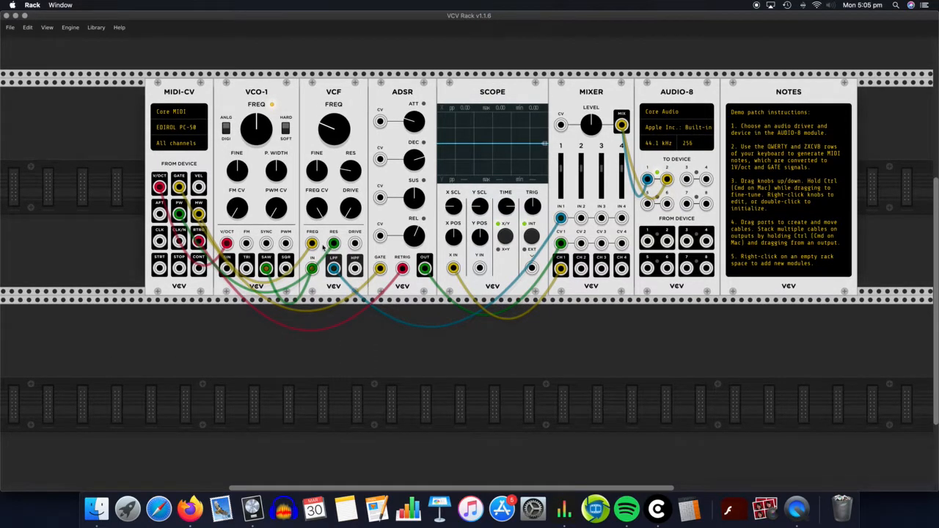
right_click(258, 93)
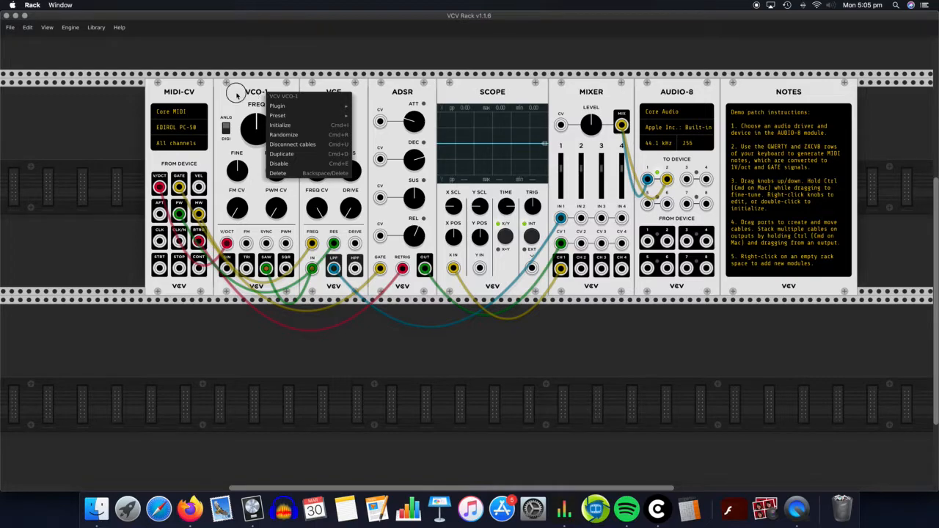
left_click(238, 97)
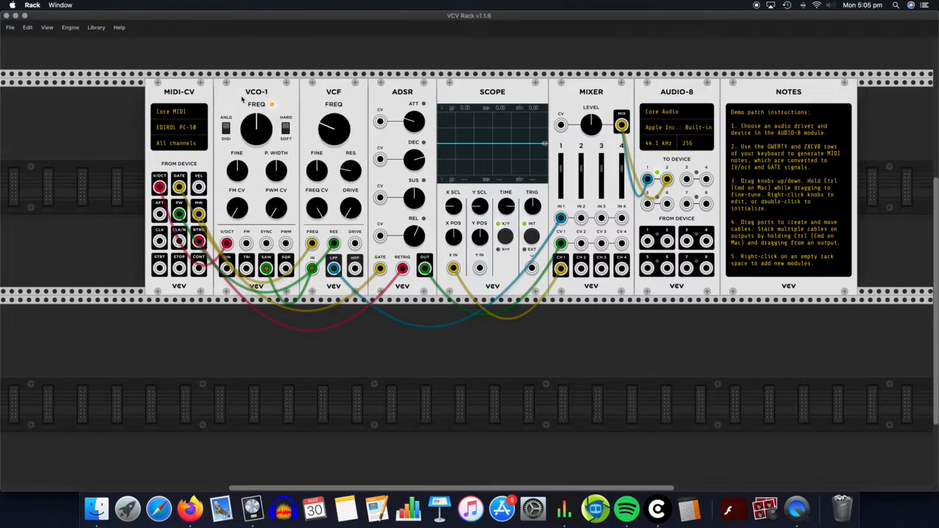
right_click(242, 99)
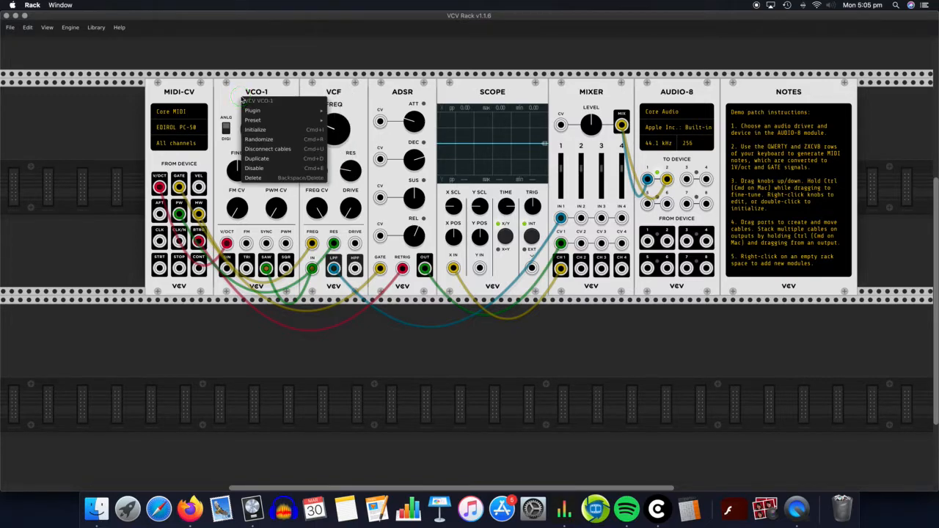
left_click(271, 165)
left_click_drag(236, 68, 253, 282)
left_click_drag(138, 270, 251, 434)
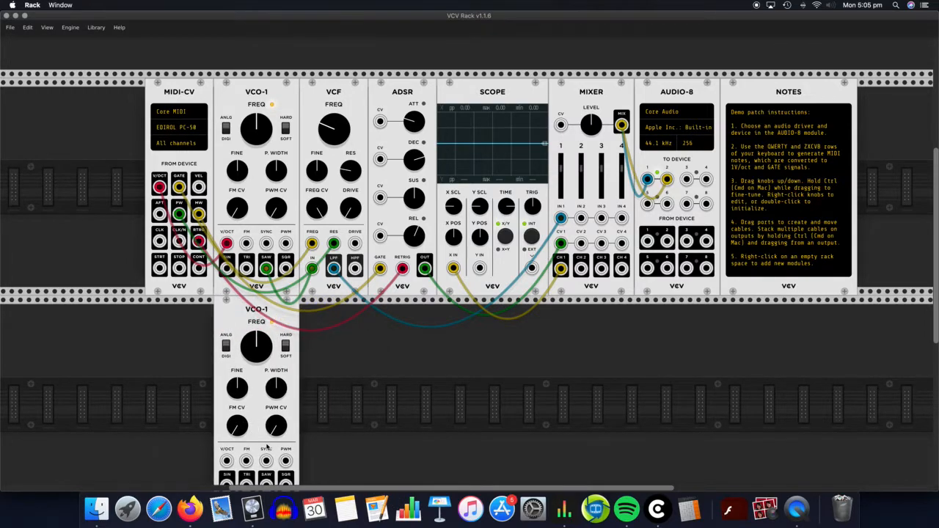
scroll(281, 432, "up", 1)
scroll(280, 432, "up", 1)
scroll(280, 432, "down", 5)
scroll(279, 432, "up", 1)
scroll(279, 432, "up", 1)
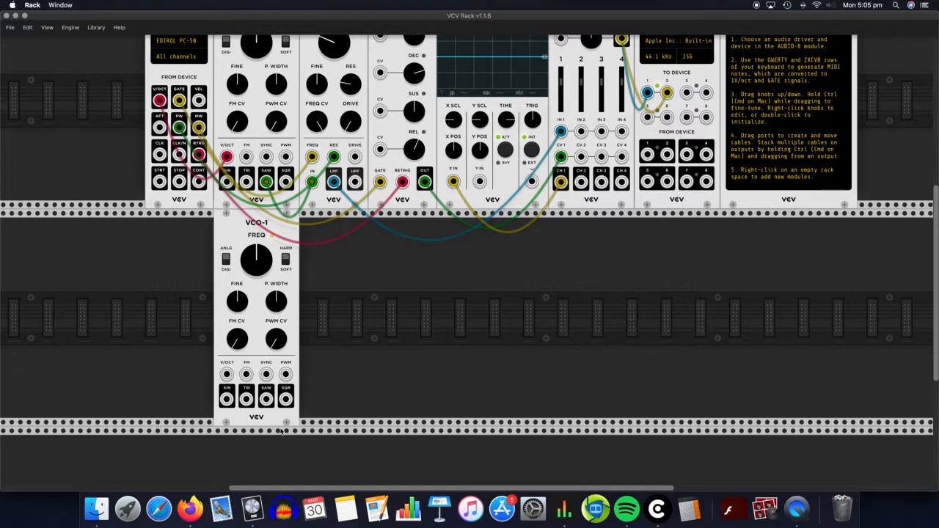
scroll(170, 206, "up", 5)
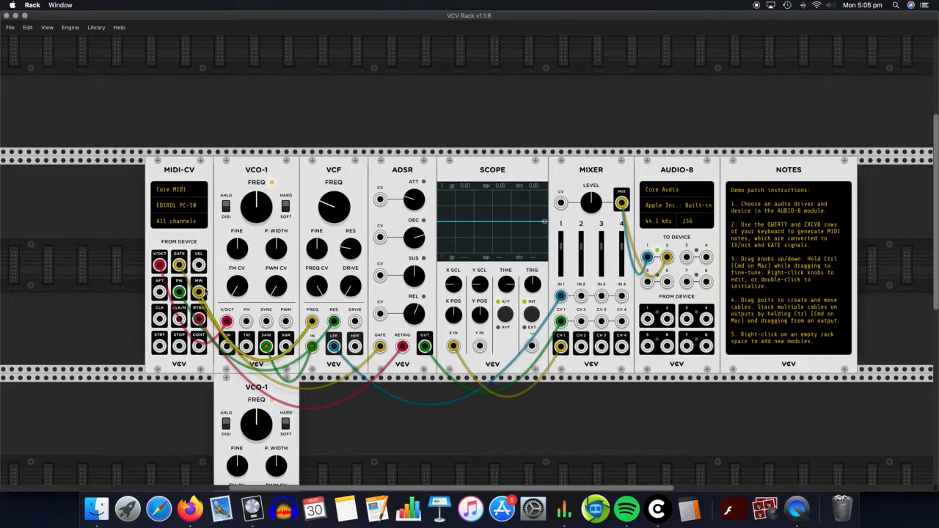
scroll(221, 204, "down", 2)
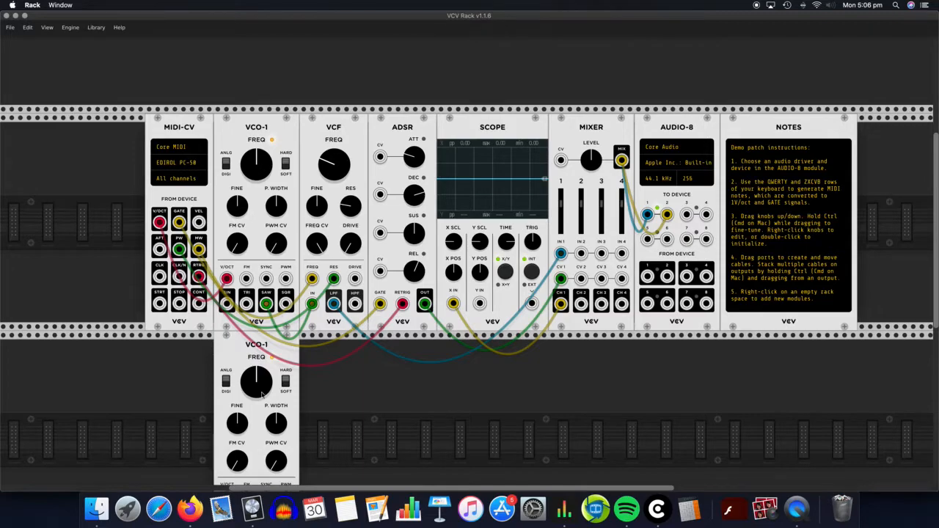
scroll(259, 449, "down", 4)
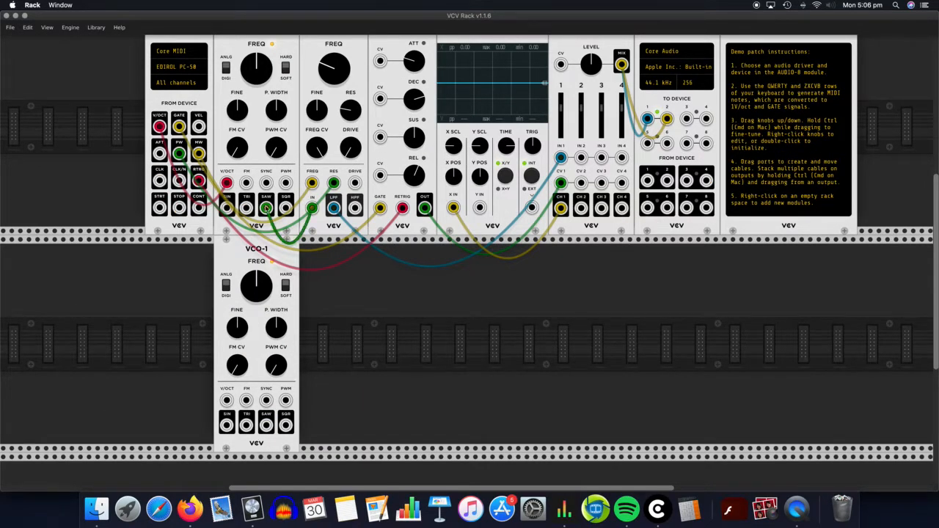
left_click_drag(286, 425, 281, 433)
left_click_drag(286, 425, 158, 126)
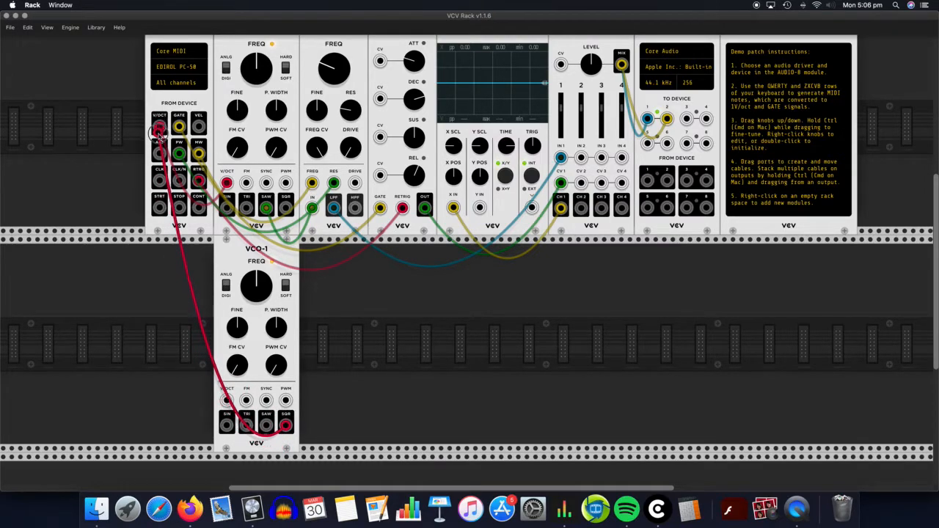
left_click_drag(174, 135, 161, 130)
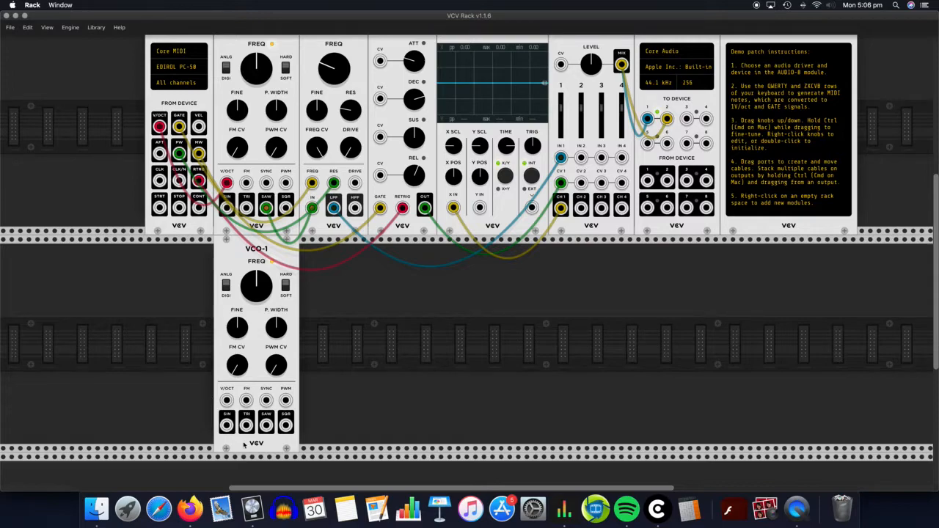
Patch the MIDI-CV's V/OCT output to the second VCO-1's V/OCT input
left_click_drag(226, 423, 158, 127)
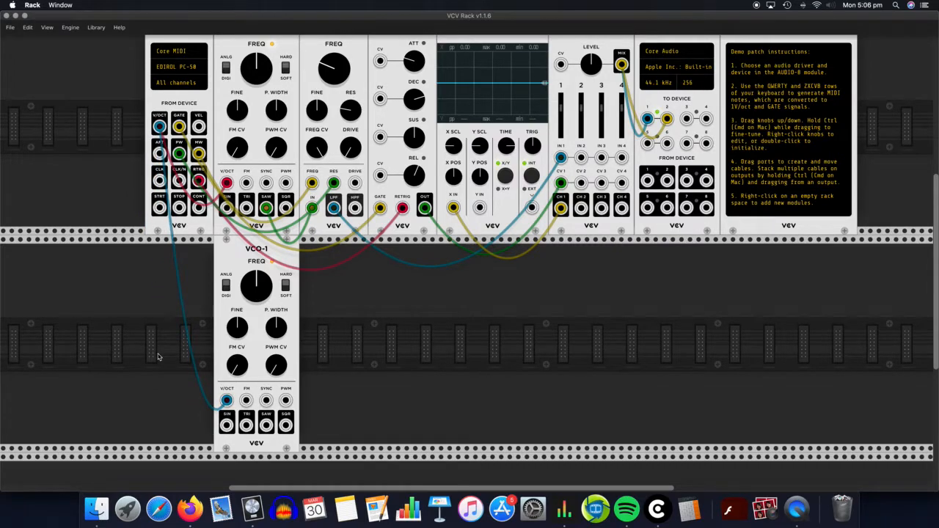
scroll(307, 438, "up", 5)
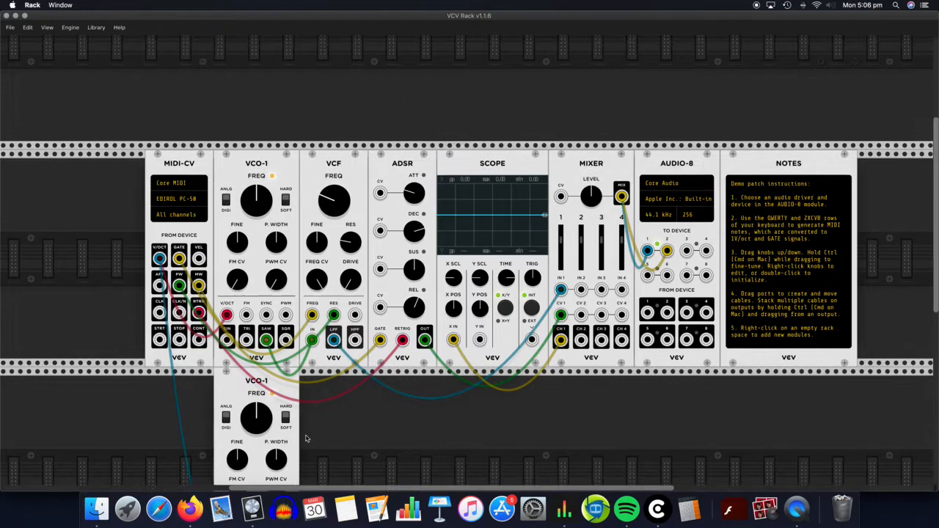
scroll(307, 439, "down", 5)
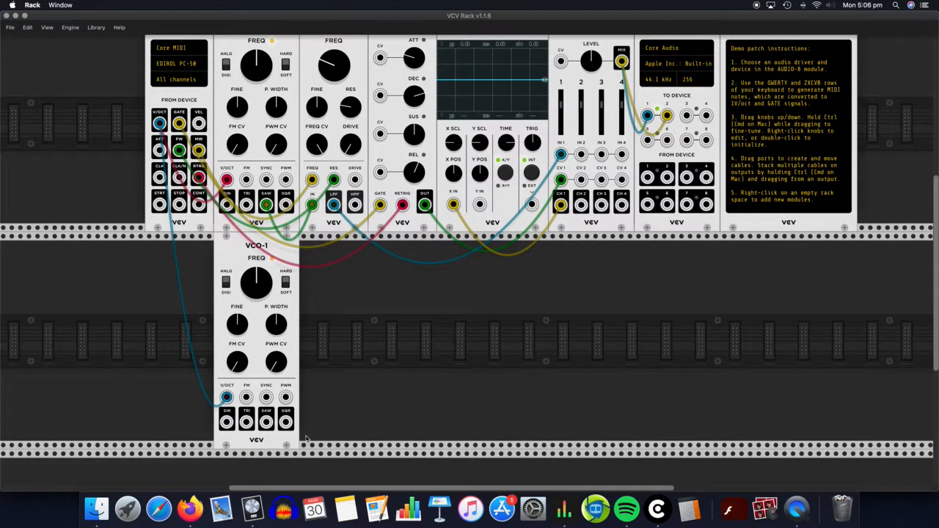
Duplicate the VCF module and place the copy directly beside the second VCO-1 in the lower row
scroll(306, 438, "up", 1)
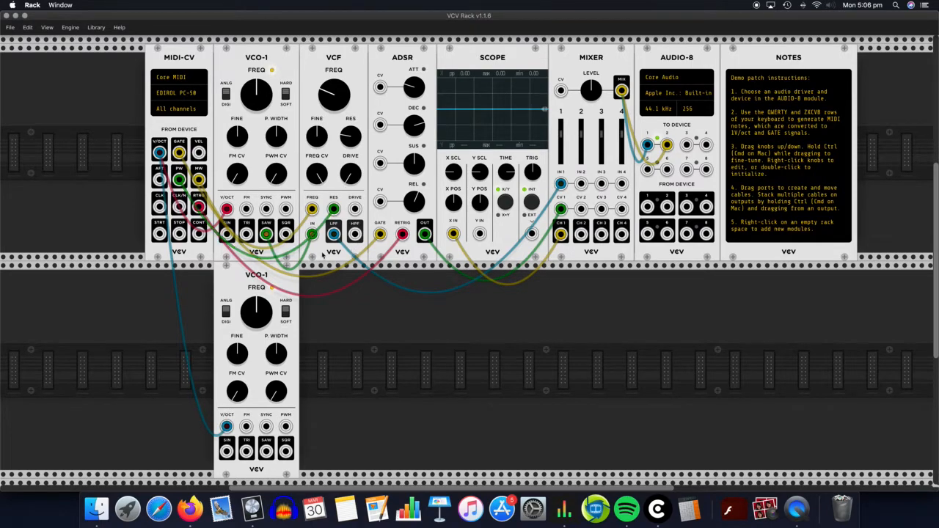
right_click(356, 94)
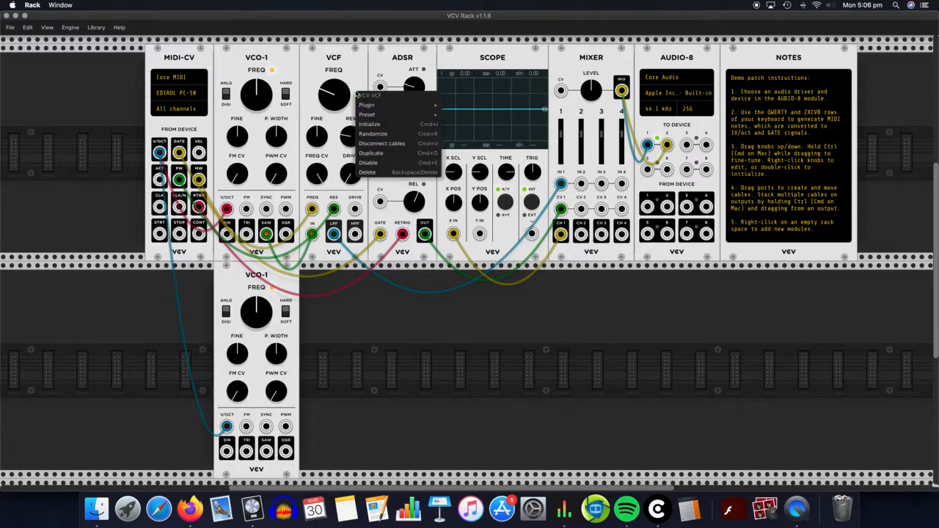
left_click(367, 153)
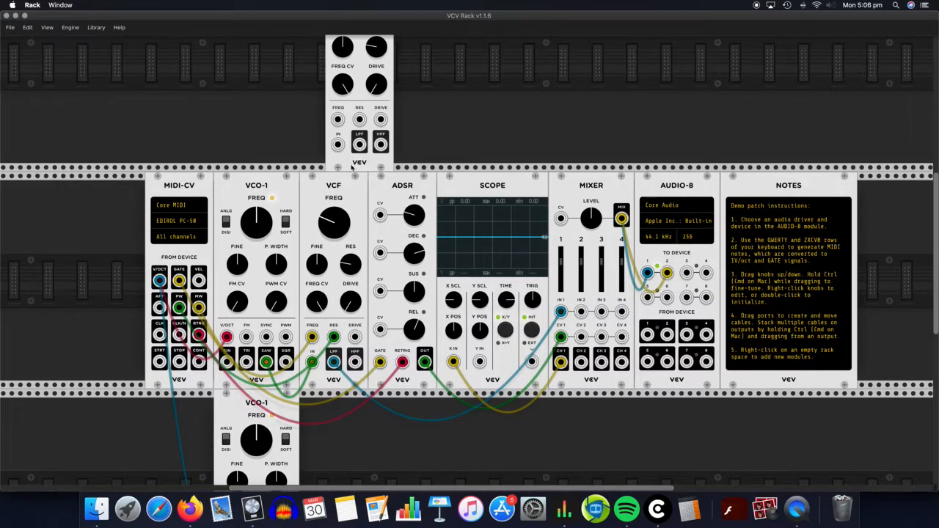
left_click_drag(352, 167, 323, 415)
scroll(315, 400, "down", 5)
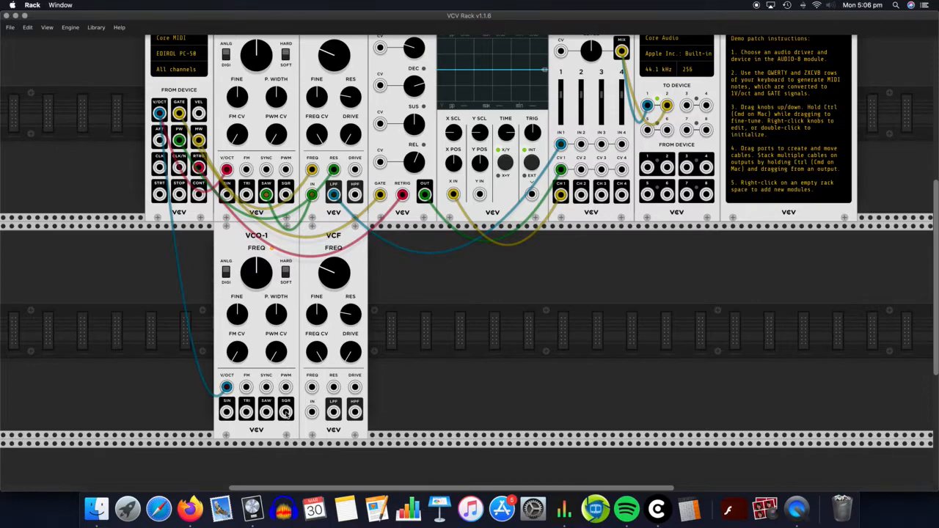
Patch the second VCO-1's SQR output to the IN port of the VCF next to it
left_click_drag(285, 412, 313, 413)
scroll(408, 374, "up", 3)
scroll(408, 375, "down", 5)
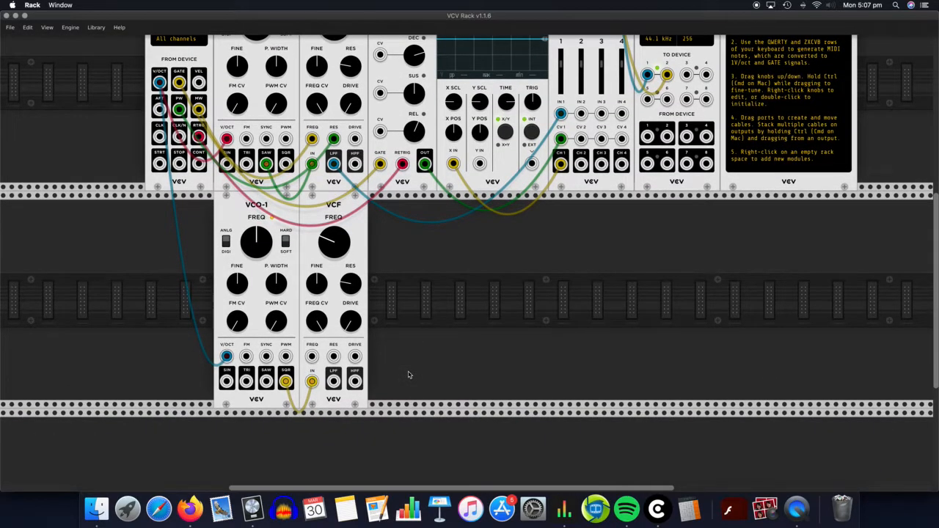
Disconnect the cable from the ADSR's RETRIG input
scroll(408, 375, "up", 3)
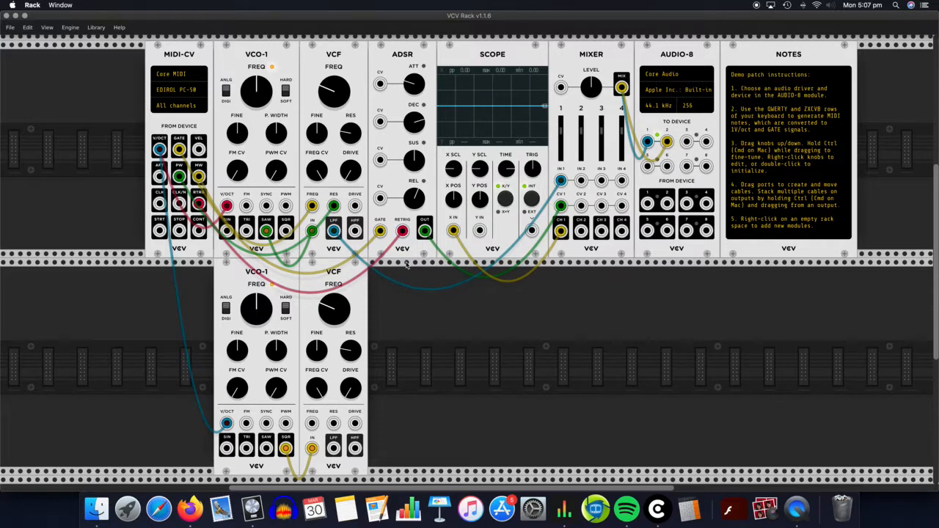
scroll(405, 267, "down", 1)
scroll(408, 249, "up", 5)
scroll(418, 275, "down", 1)
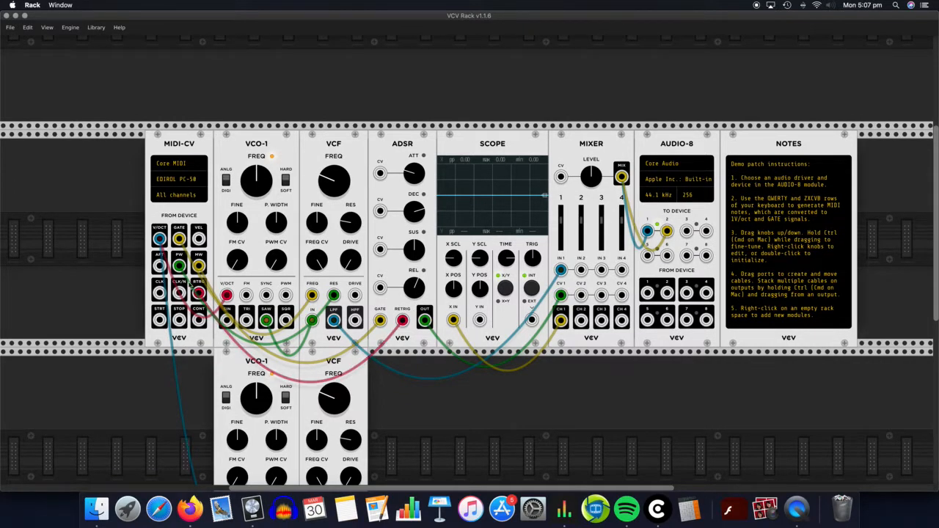
left_click(402, 320)
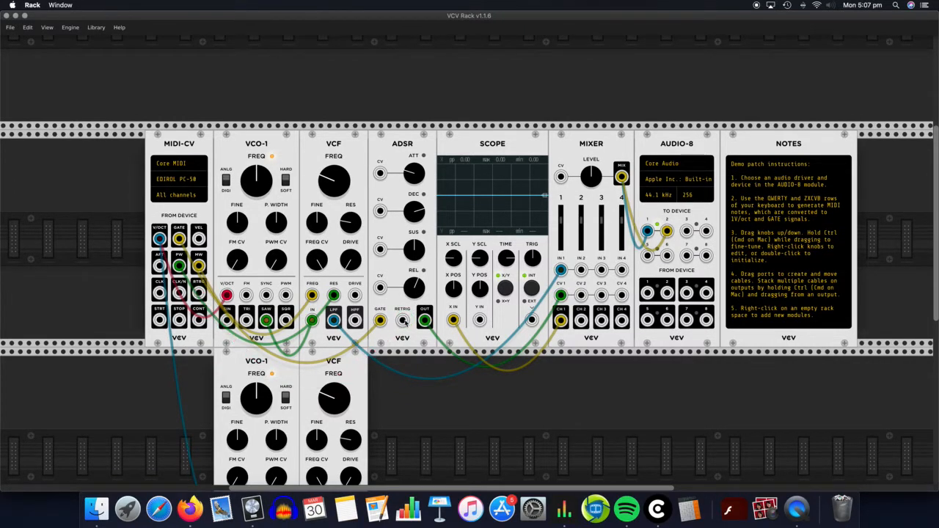
scroll(403, 322, "down", 4)
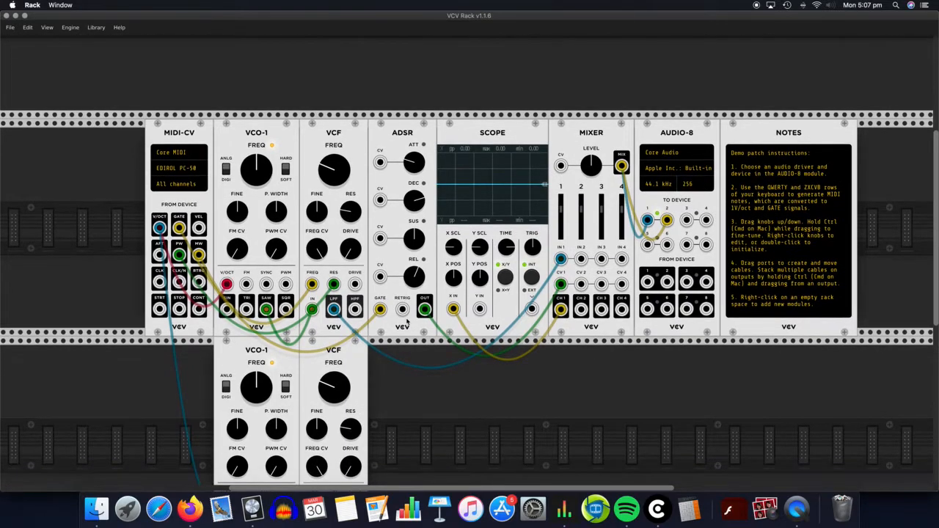
scroll(405, 276, "down", 1)
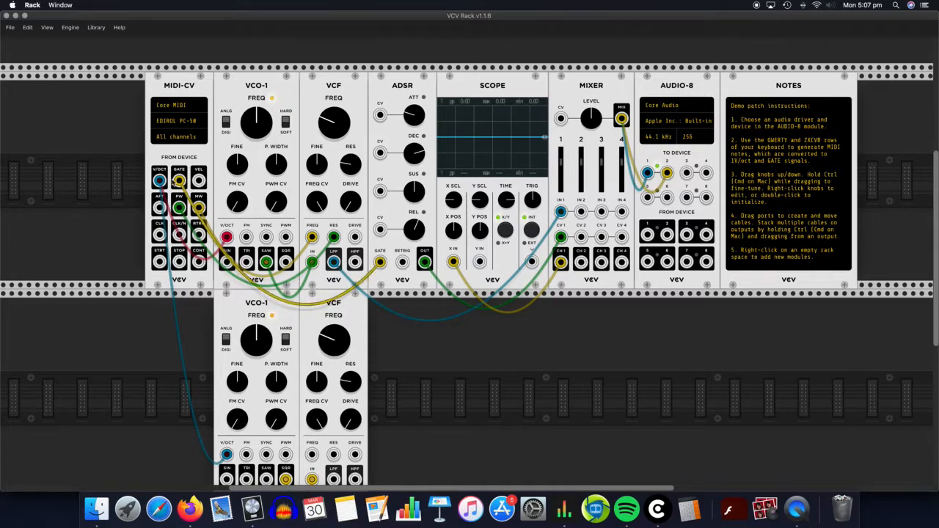
Patch the second VCF's LPF output to the MIXER's IN 2
left_click_drag(424, 261, 560, 236)
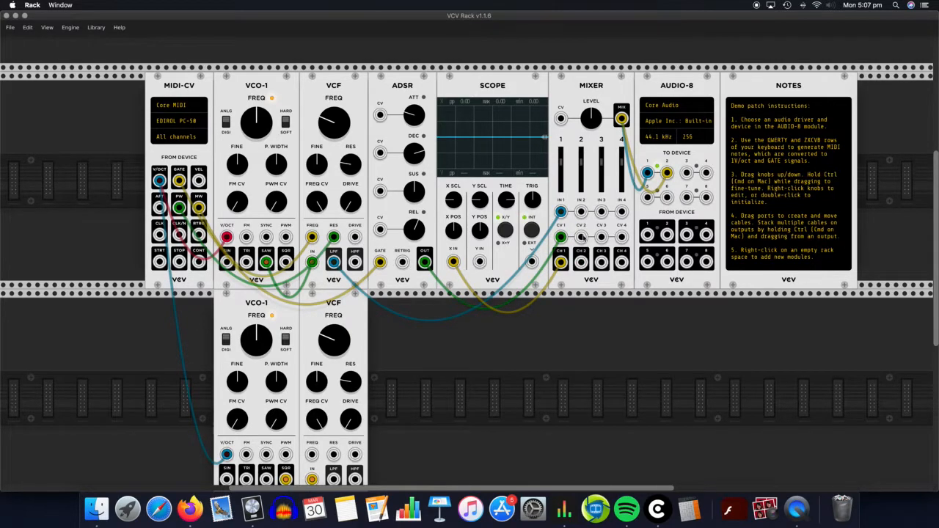
scroll(492, 366, "down", 3)
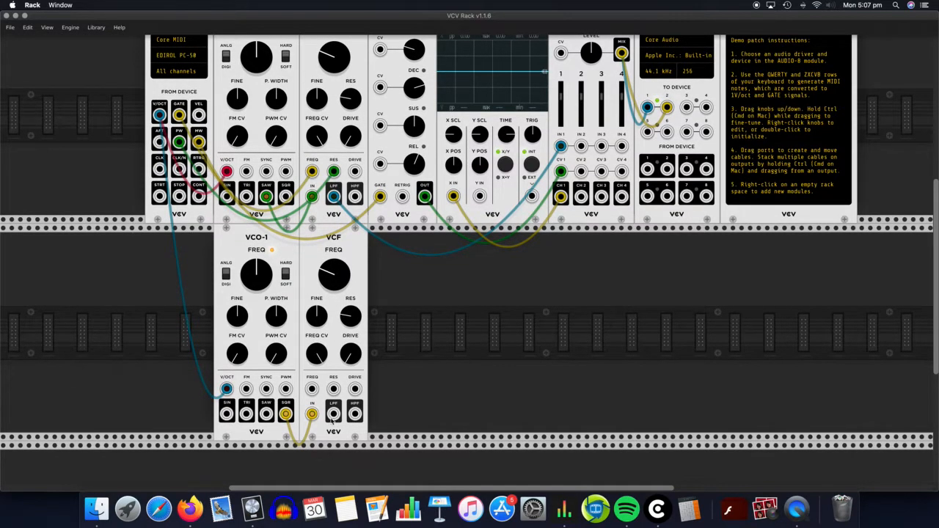
left_click_drag(334, 415, 581, 147)
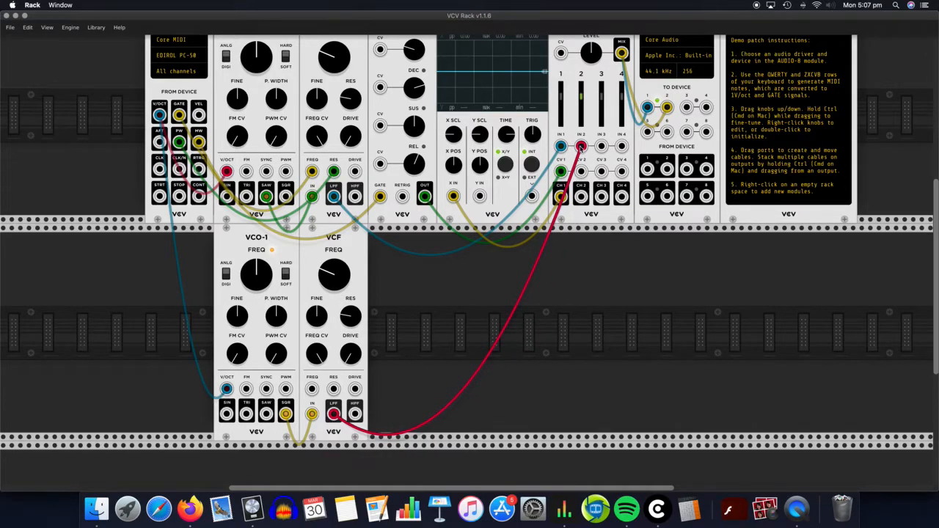
scroll(538, 315, "up", 1)
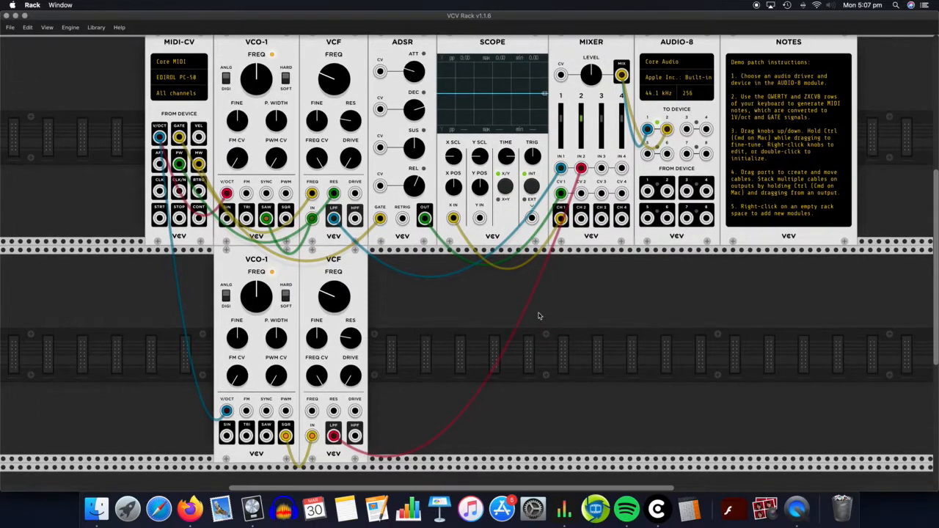
Raise the second VCF's cutoff frequency to just past the middle and turn up the second VCO-1's FREQ
left_click_drag(338, 300, 338, 179)
scroll(338, 300, "down", 1)
left_click_drag(255, 294, 254, 174)
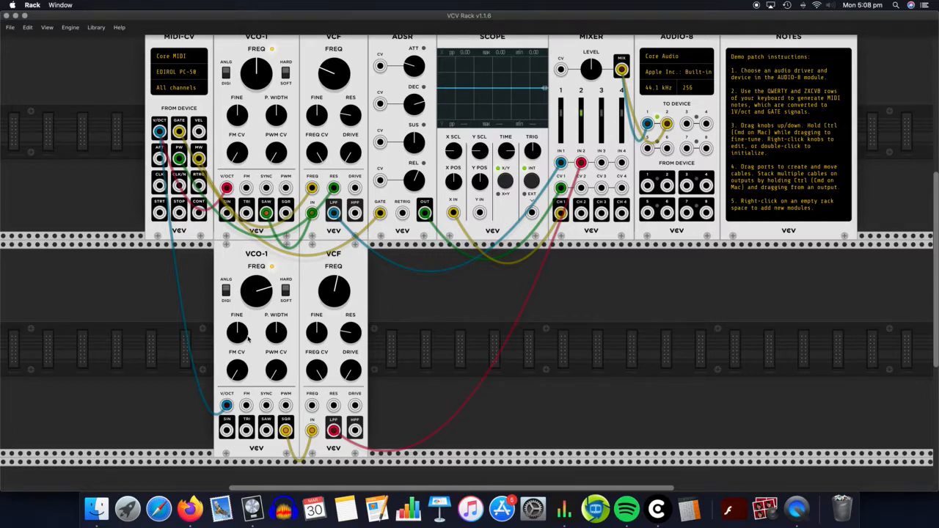
scroll(571, 213, "up", 2)
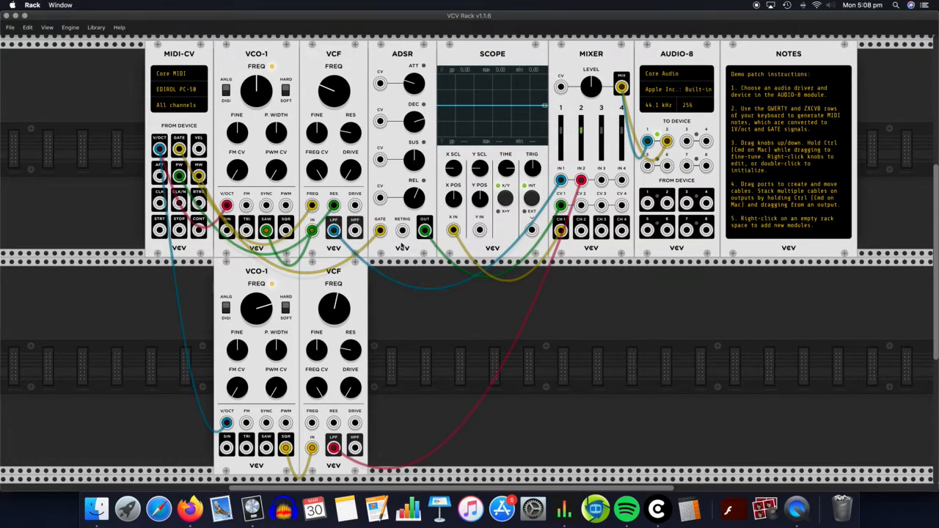
scroll(440, 276, "up", 1)
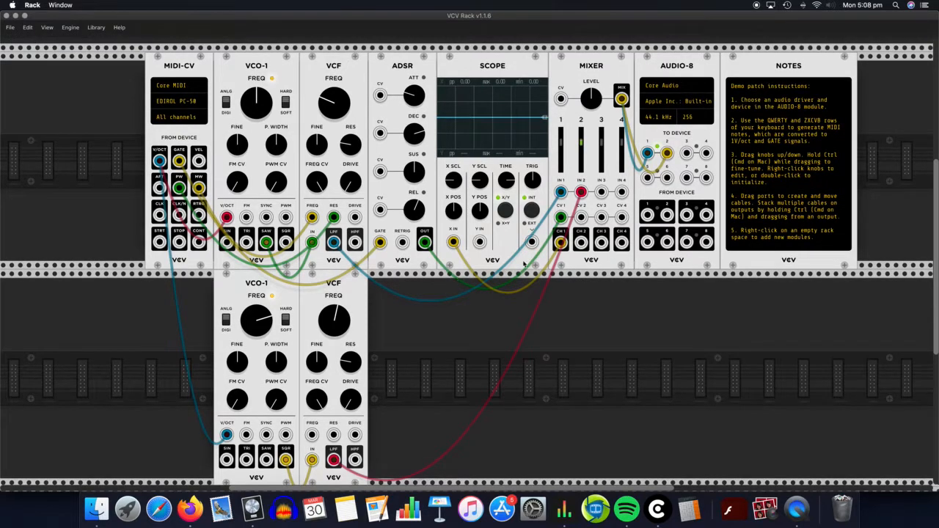
Patch the ADSR's OUT to the MIXER's CV 2 input alongside the existing CV 1 cable
left_click_drag(580, 217, 424, 243)
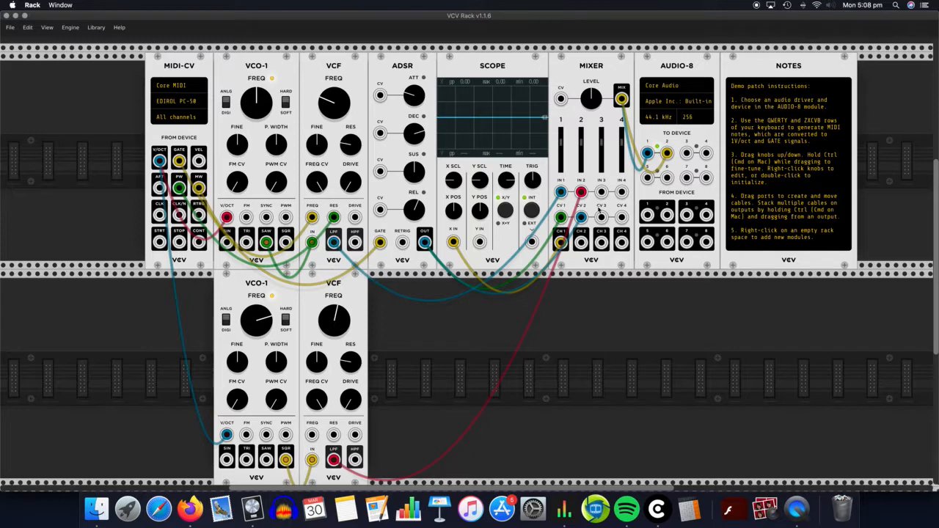
scroll(559, 217, "down", 2)
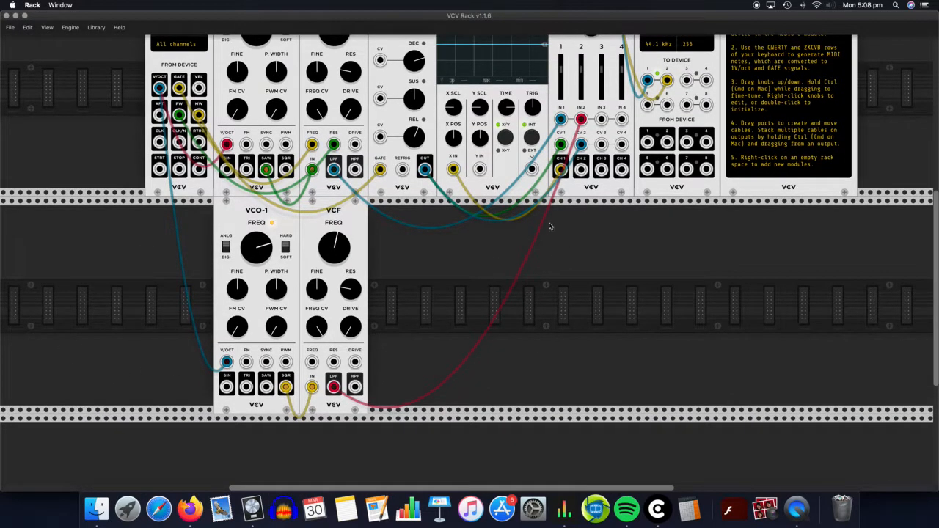
scroll(573, 203, "up", 1)
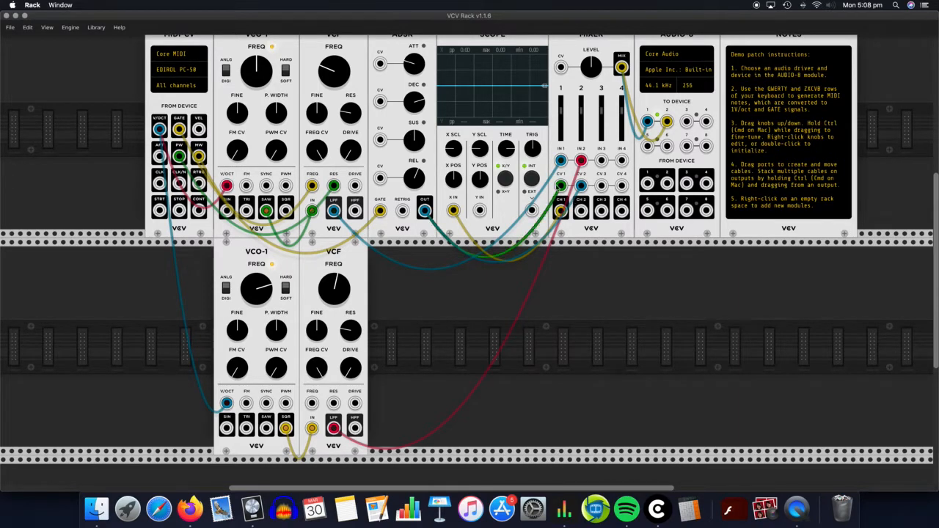
scroll(542, 176, "up", 1)
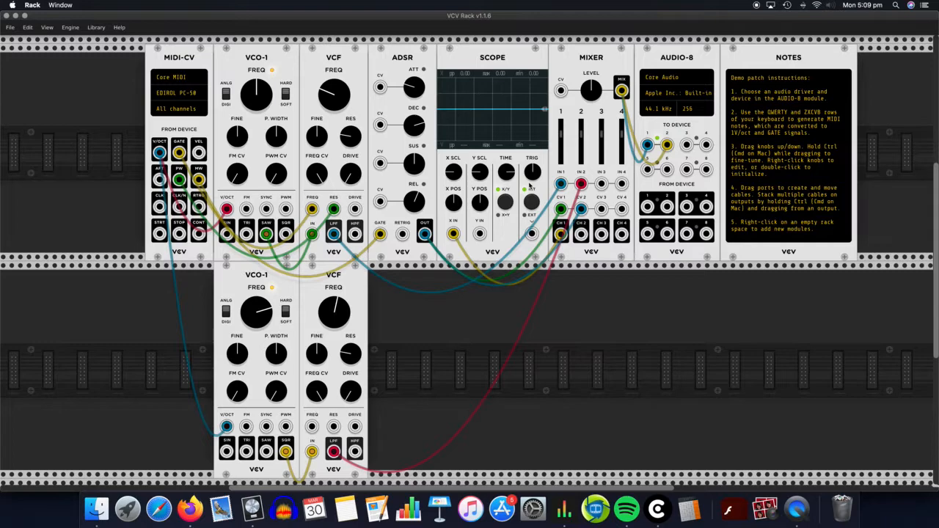
Patch the MIXER's CH 2 output to the SCOPE's Y IN
left_click_drag(581, 231, 479, 233)
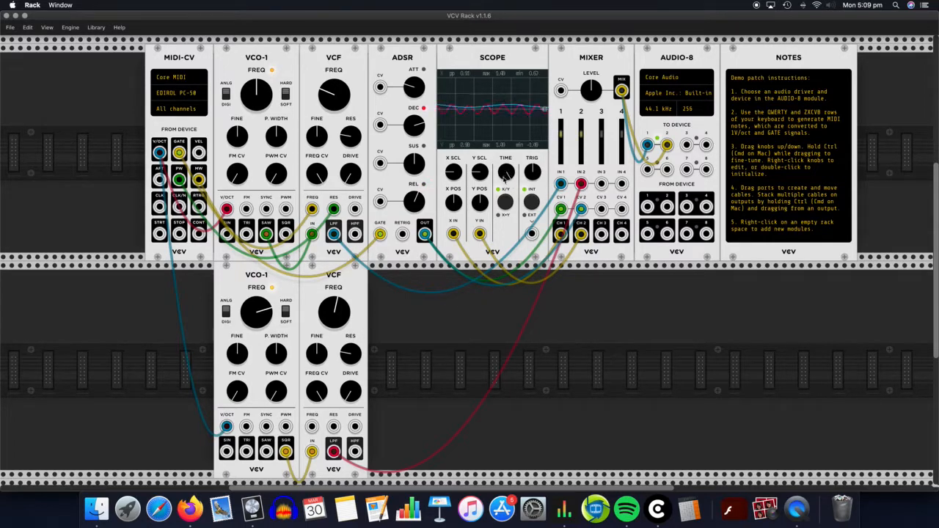
scroll(473, 257, "up", 1)
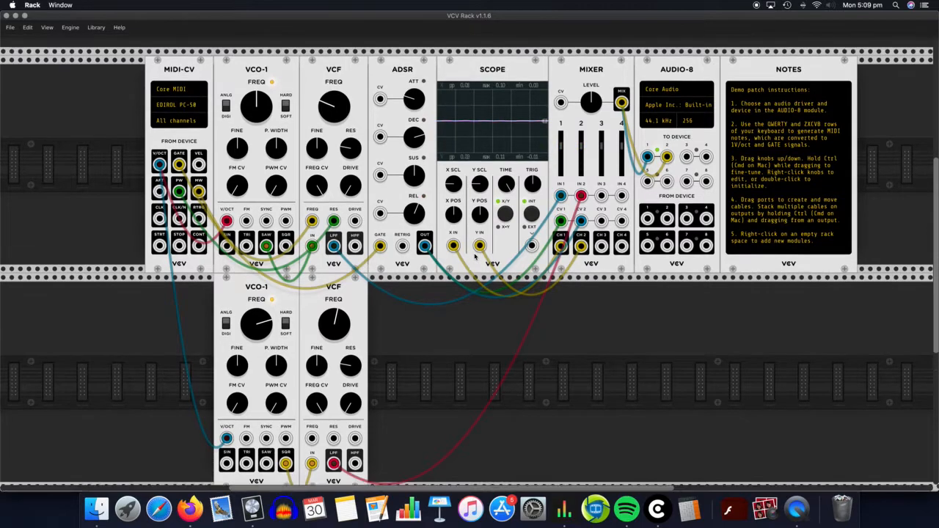
scroll(474, 256, "down", 3)
scroll(474, 256, "up", 5)
scroll(473, 261, "down", 3)
Lower the second VCF's cutoff slightly and turn down the second VCO-1's FREQ
scroll(473, 261, "up", 1)
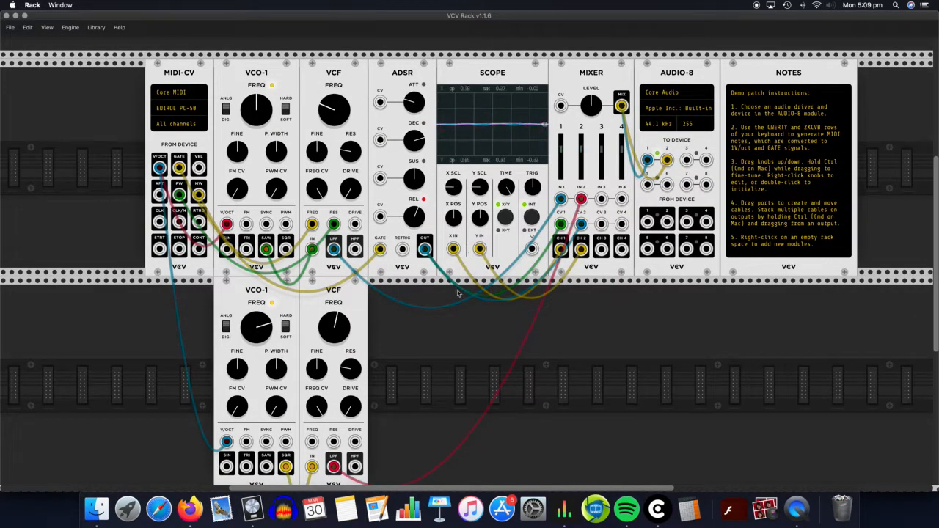
left_click_drag(343, 317, 342, 337)
left_click_drag(241, 323, 241, 338)
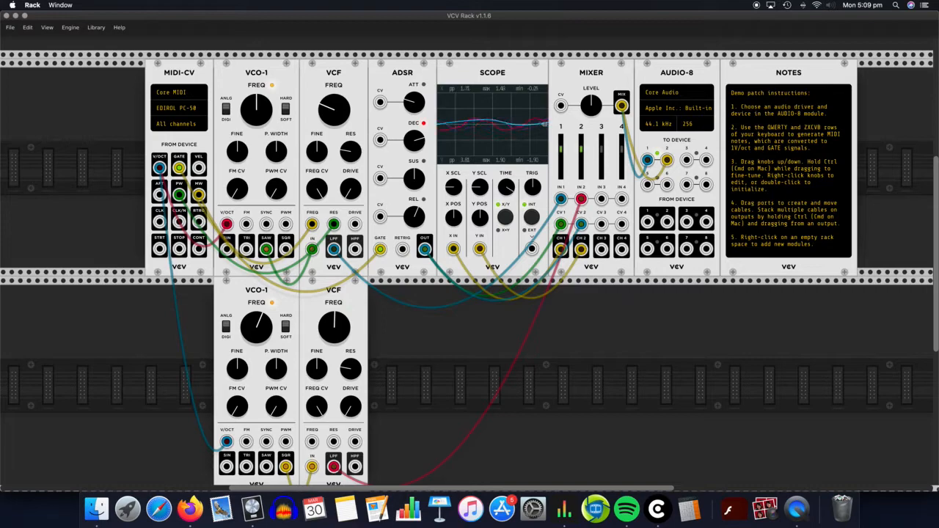
Open the cutoff of both VCF modules fully and ease the lower VCF's cutoff partway back
left_click_drag(335, 113, 335, 36)
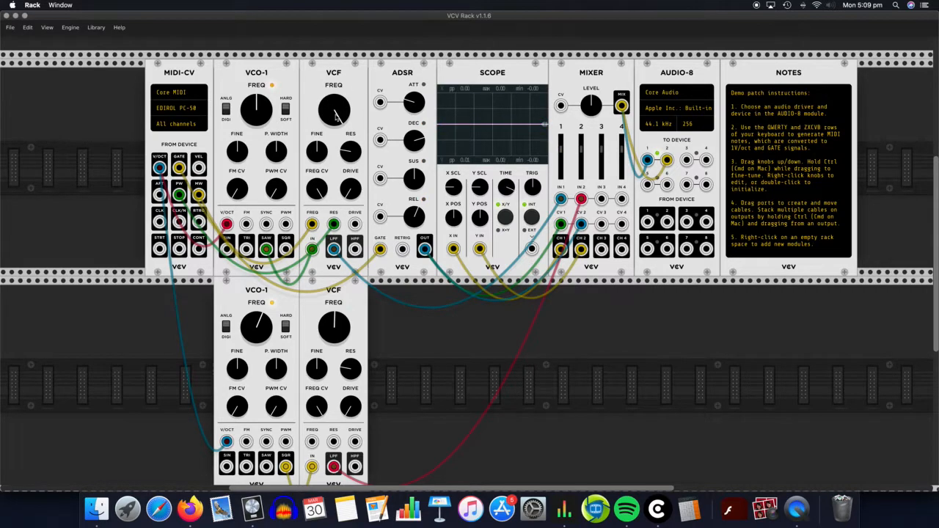
left_click_drag(335, 327, 334, 290)
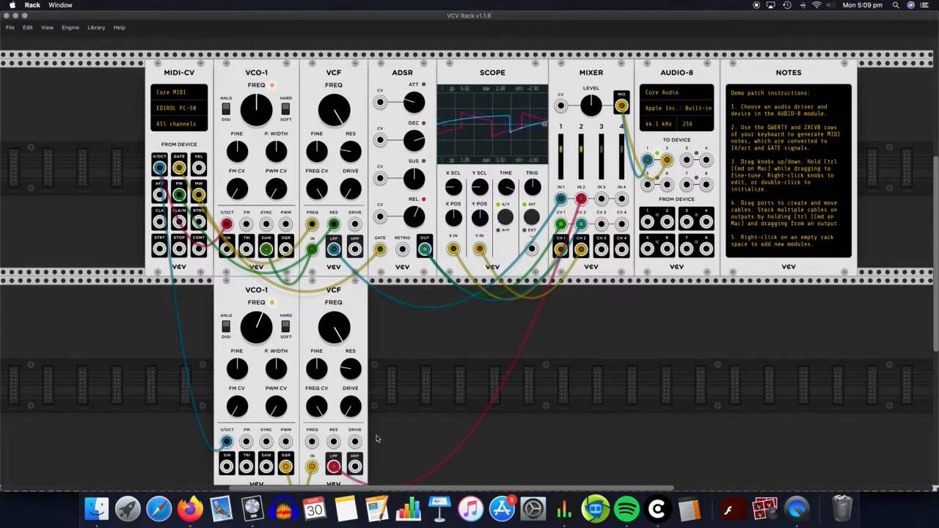
scroll(381, 444, "down", 1)
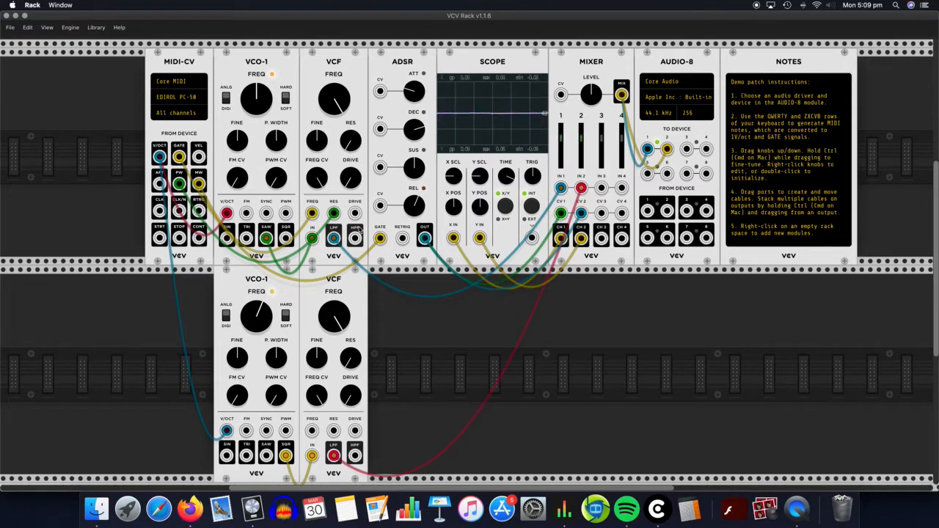
left_click_drag(339, 312, 339, 326)
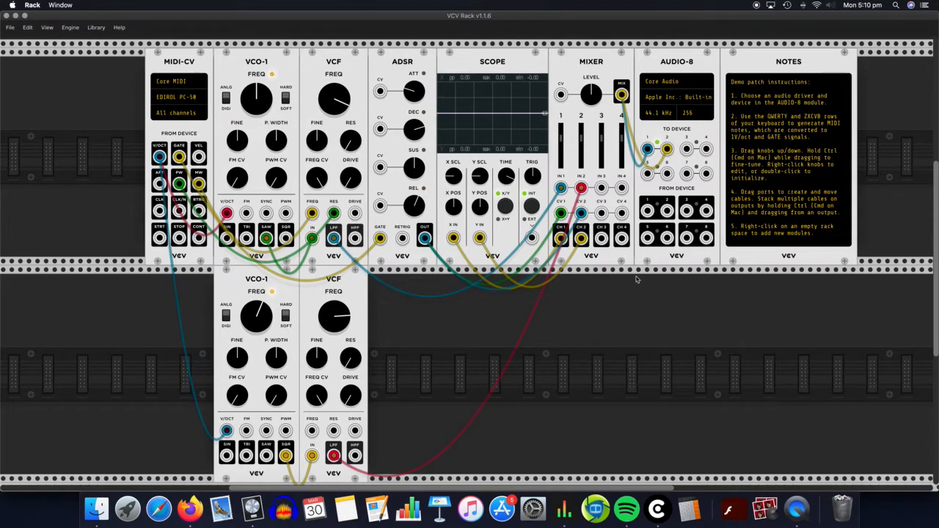
scroll(615, 282, "down", 2)
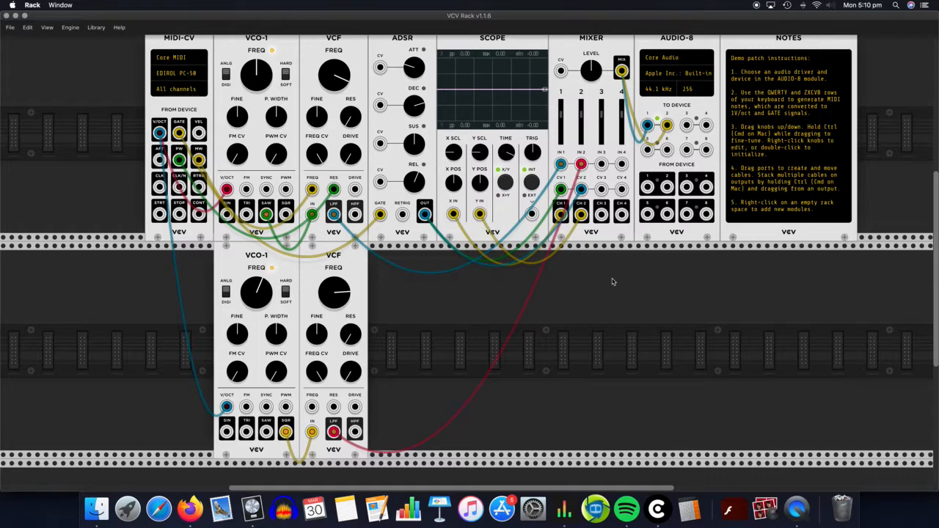
Turn down the FREQ of both VCO-1 modules and lower the cutoff FREQ of both VCF modules
scroll(612, 281, "up", 2)
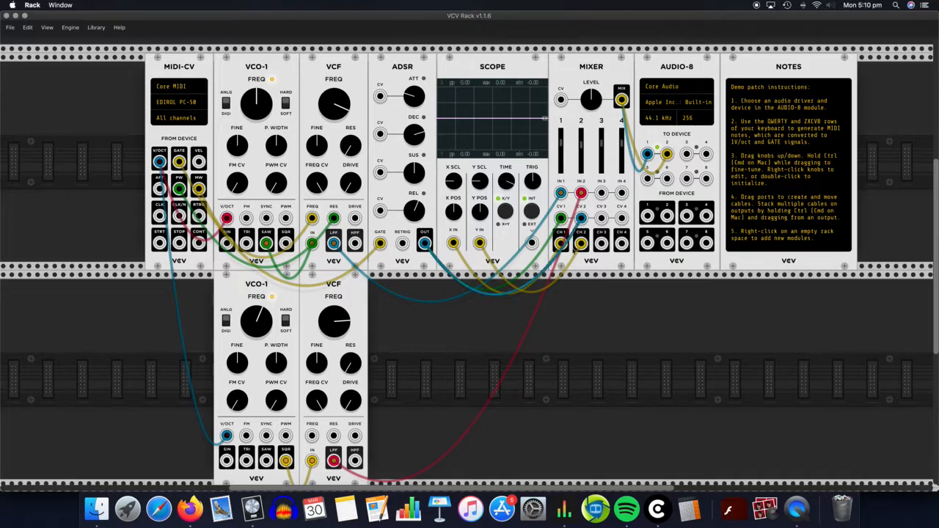
left_click_drag(339, 314, 338, 336)
mouse_move(257, 321)
left_mouse_down()
mouse_move(257, 400)
mouse_move(257, 331)
left_mouse_up()
left_click_drag(259, 102, 260, 124)
mouse_move(335, 105)
left_mouse_down()
mouse_move(335, 199)
mouse_move(335, 93)
left_mouse_up()
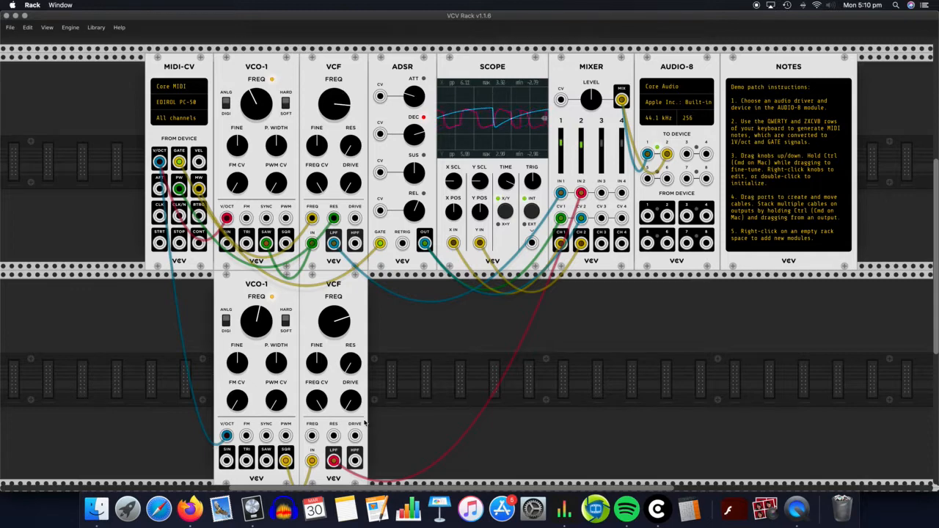
mouse_move(324, 325)
left_mouse_down()
mouse_move(323, 248)
mouse_move(325, 311)
left_mouse_up()
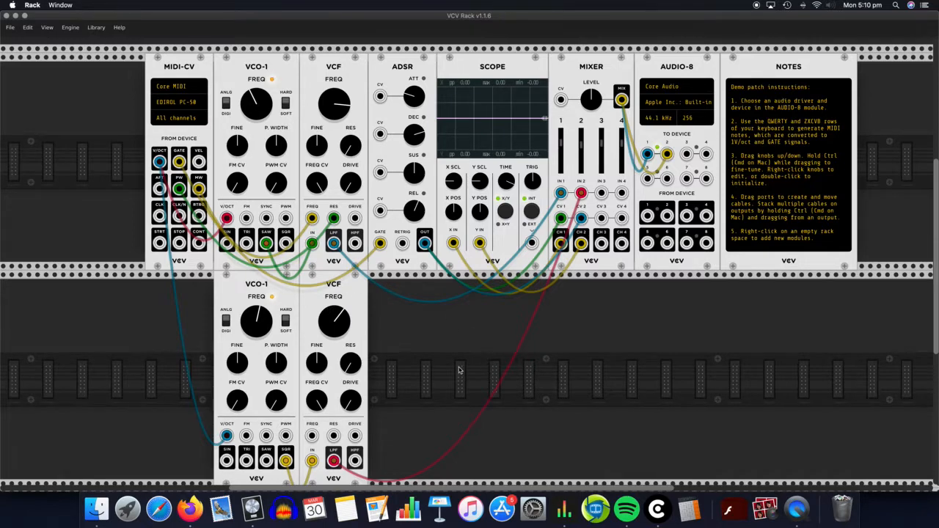
Patch the MIDI-CV's MW output to the second VCF's FREQ input
scroll(457, 369, "up", 2)
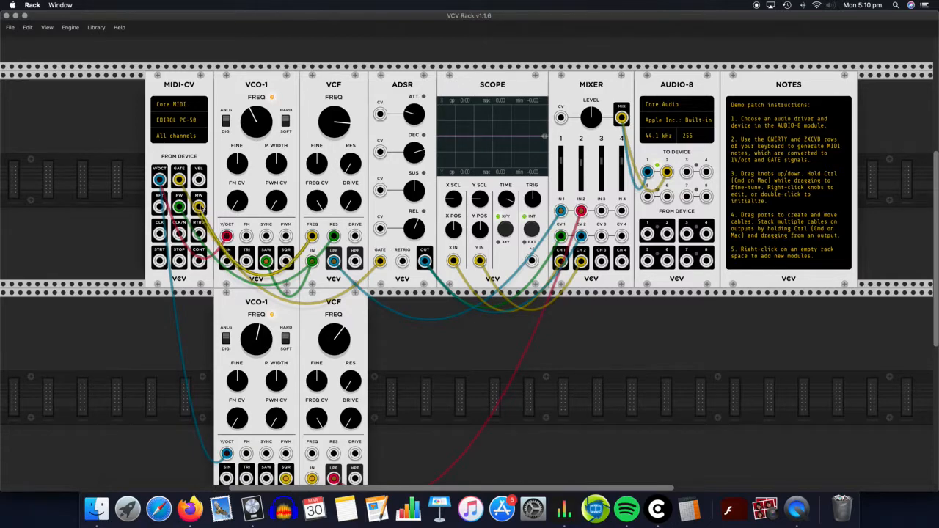
scroll(290, 409, "down", 1)
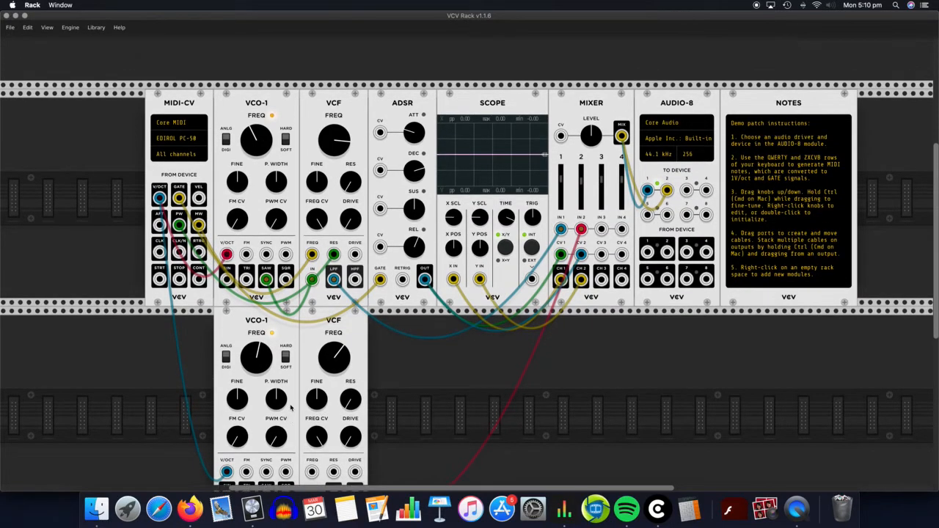
left_click_drag(311, 444, 198, 196)
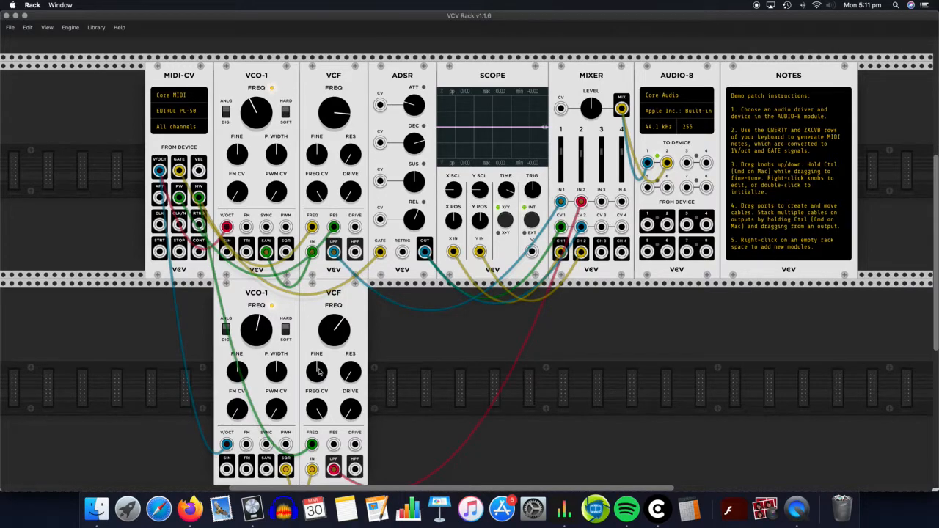
scroll(315, 378, "down", 3)
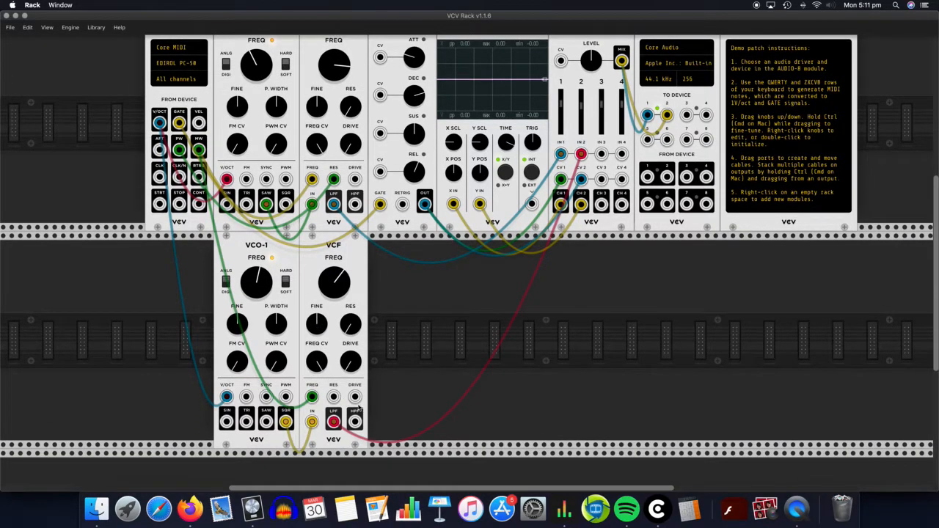
scroll(350, 422, "up", 3)
scroll(348, 418, "down", 1)
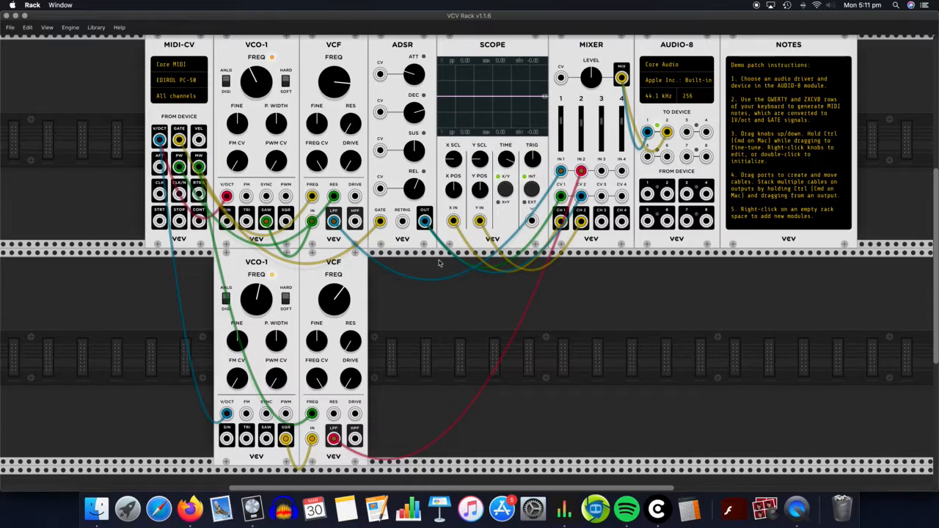
scroll(455, 336, "up", 9)
scroll(454, 358, "down", 6)
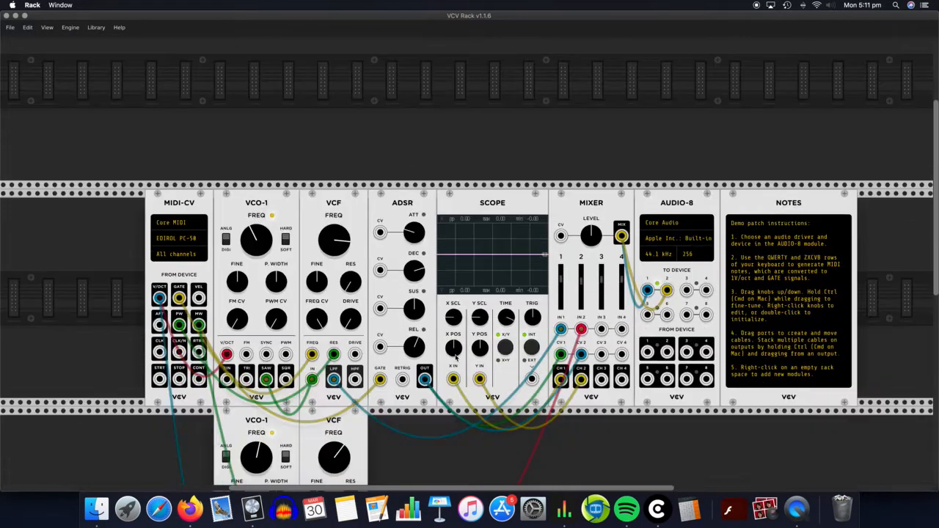
scroll(454, 358, "down", 1)
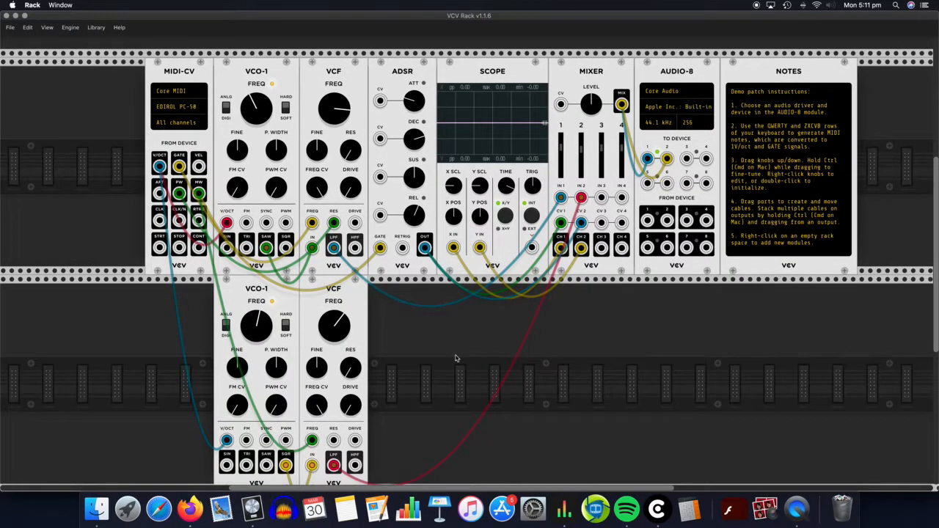
Delete the second VCO-1 and second VCF modules and turn up the remaining VCO-1's FREQ
scroll(478, 318, "down", 1)
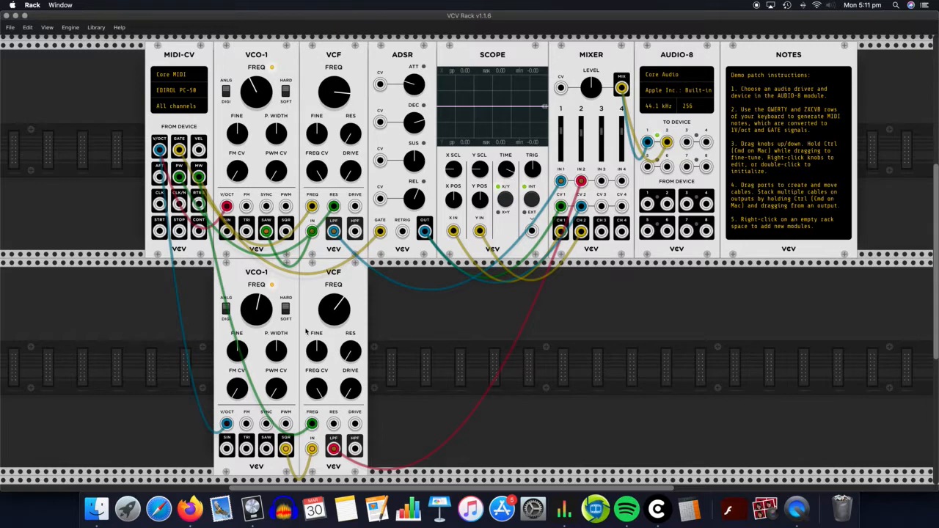
right_click(258, 274)
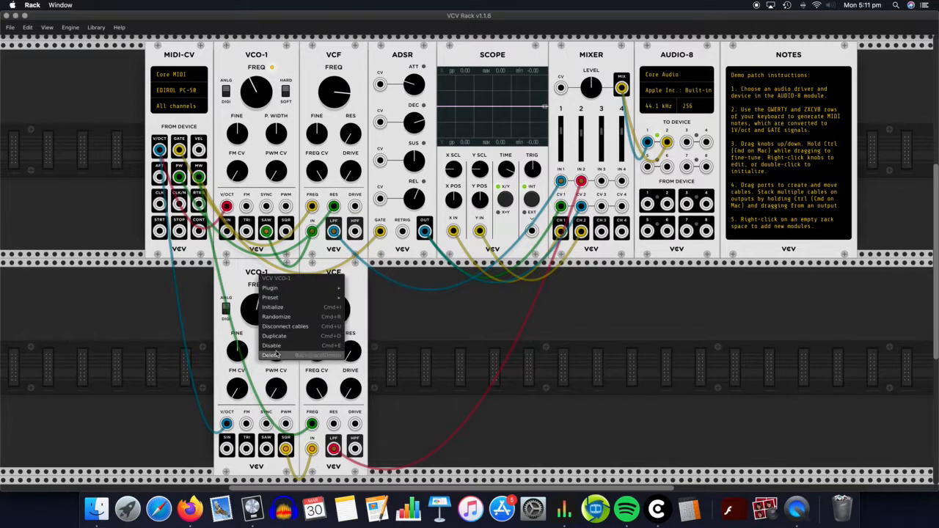
left_click(276, 357)
right_click(351, 297)
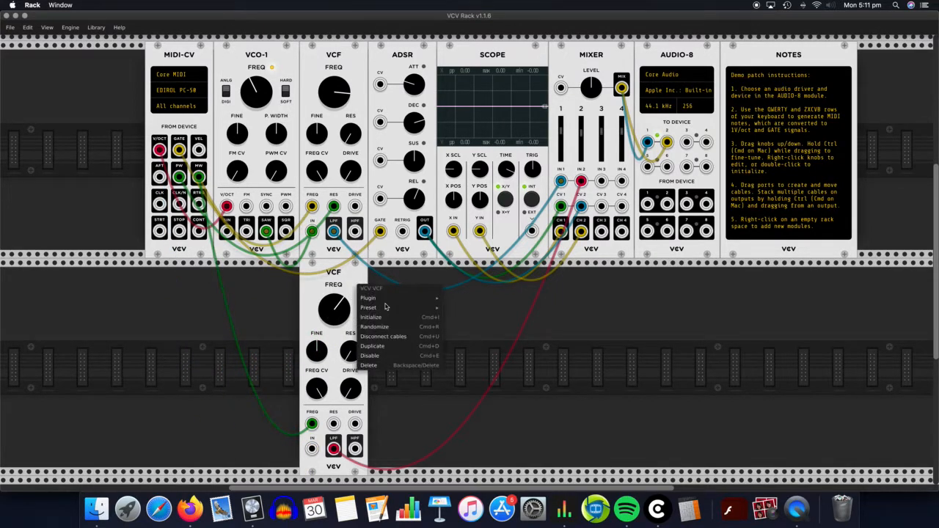
left_click(423, 369)
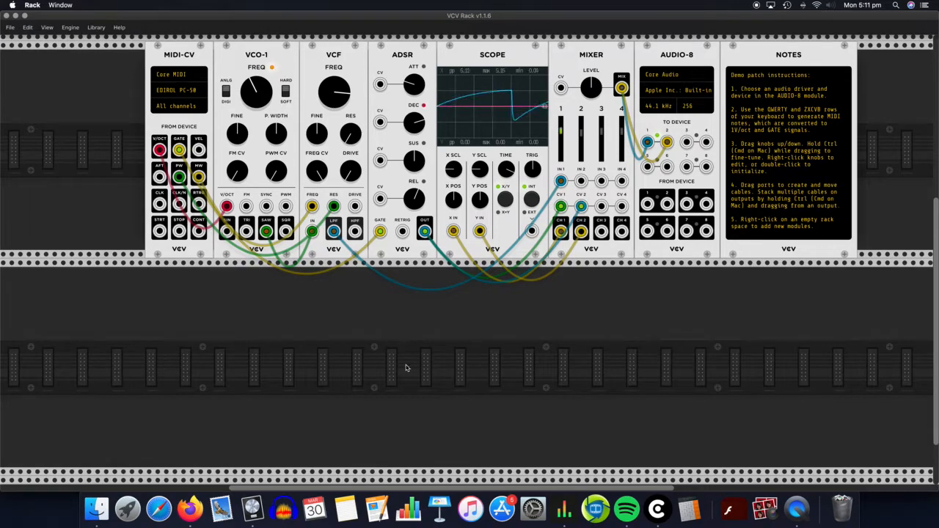
left_click_drag(258, 99, 258, 78)
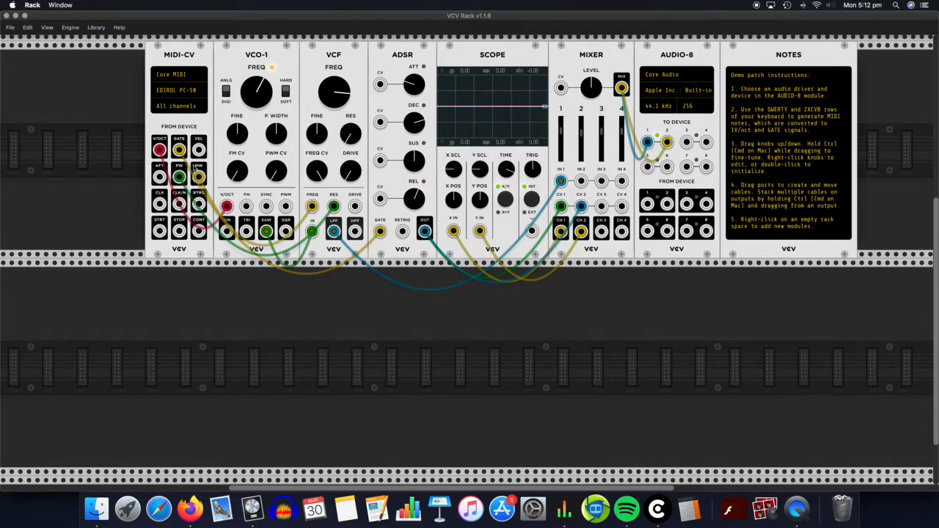
Add a SEQ-3 sequencer module and place it directly to the left of the MIDI-CV module
scroll(230, 170, "left", 2)
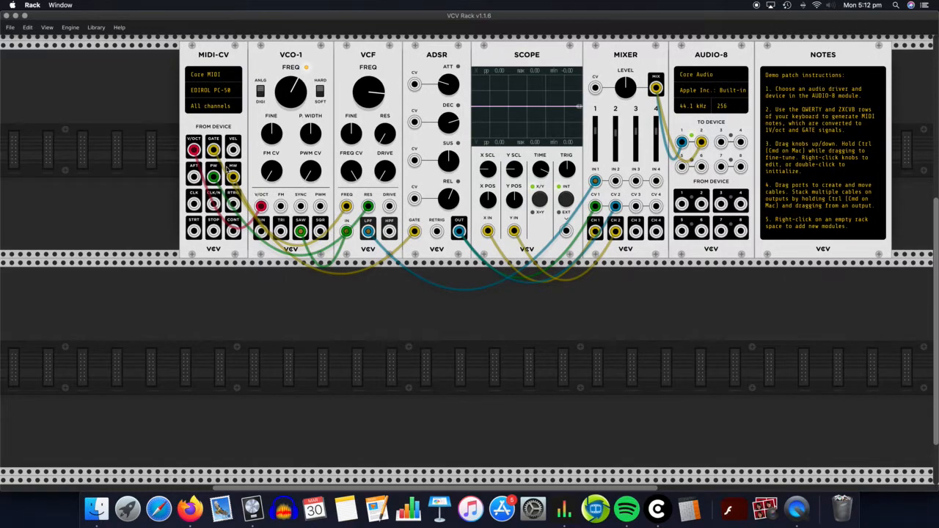
scroll(227, 170, "left", 5)
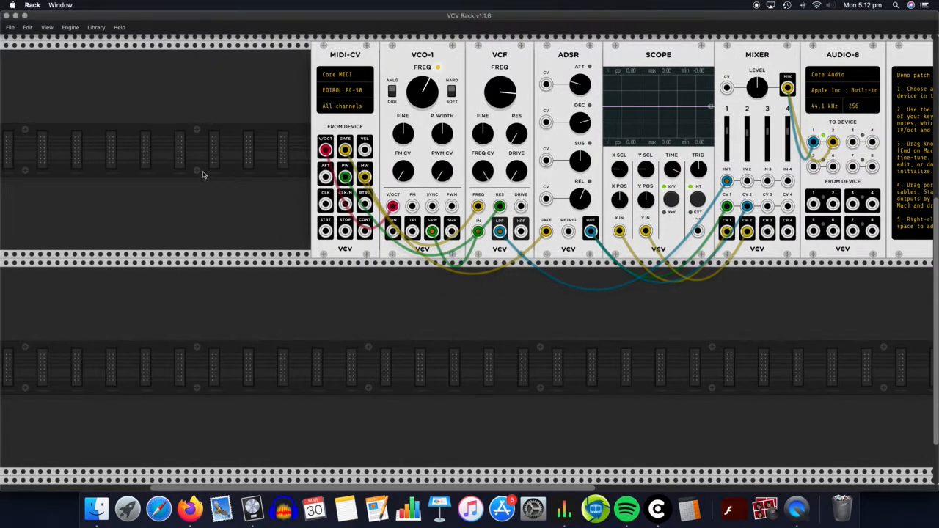
scroll(204, 172, "left", 2)
right_click(204, 173)
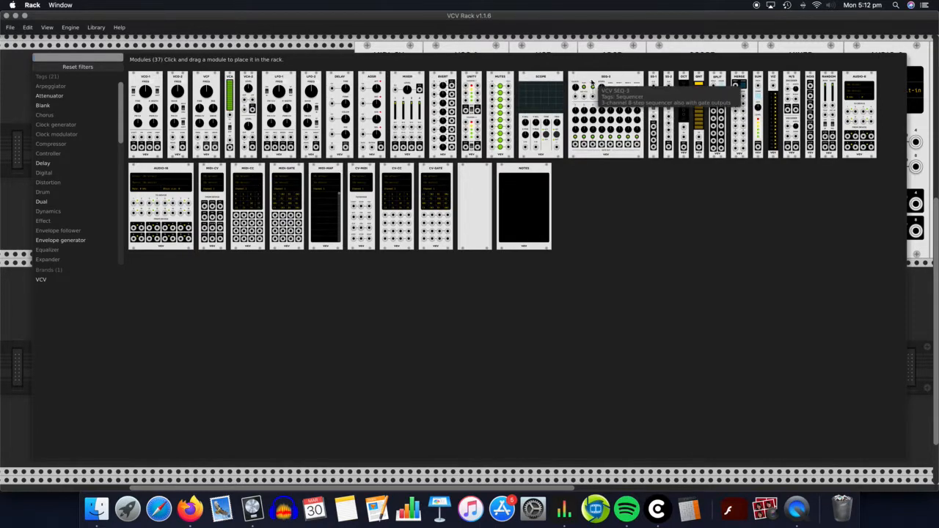
key("Escape")
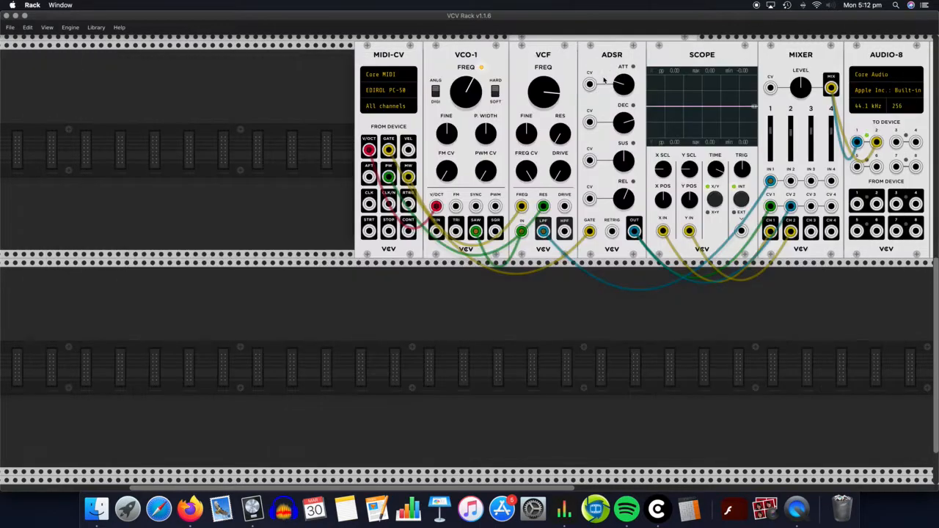
scroll(554, 175, "up", 3)
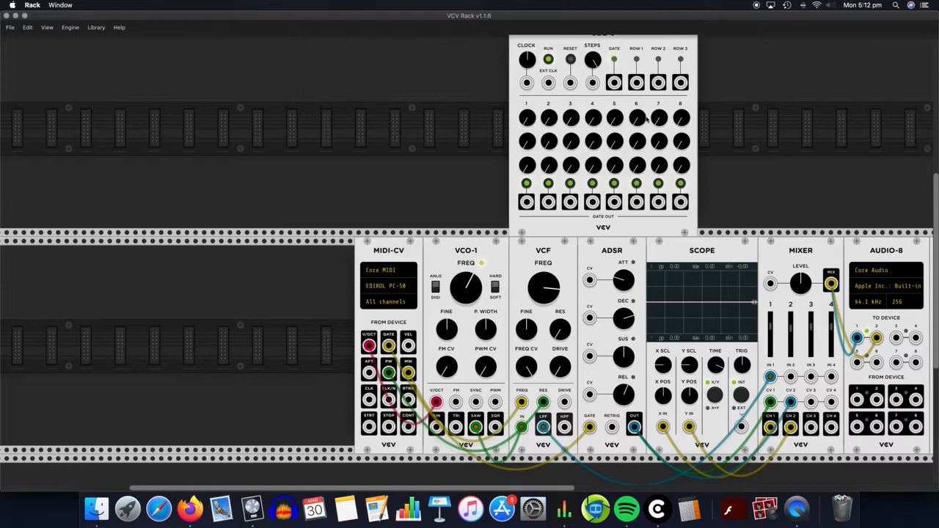
left_click_drag(670, 98, 326, 226)
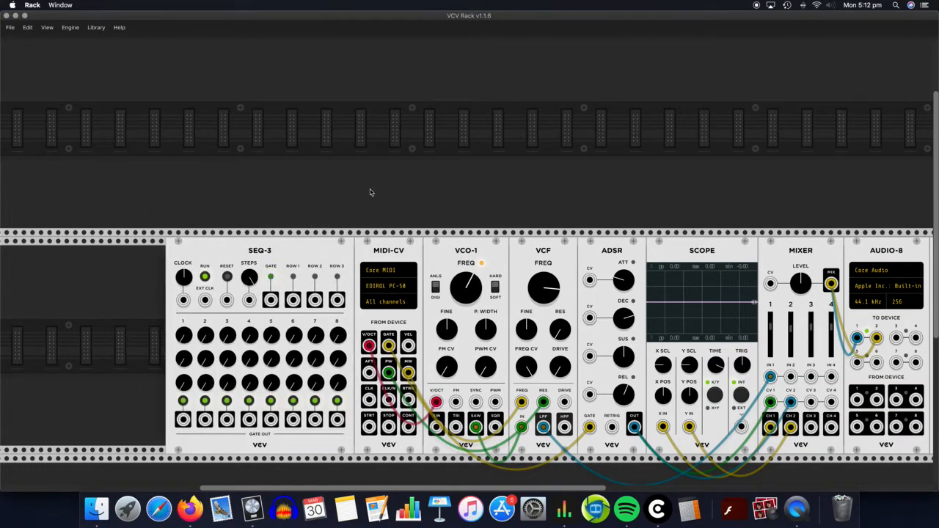
Disconnect the cables from the MIDI-CV's V/OCT, GATE, PW and MW outputs
scroll(367, 191, "right", 1)
scroll(367, 193, "down", 3)
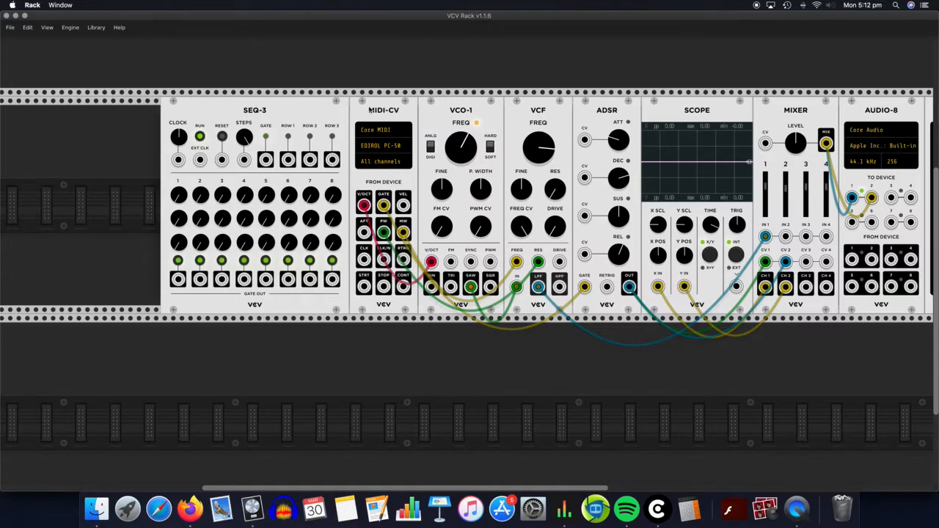
right_click(366, 209)
right_click(382, 209)
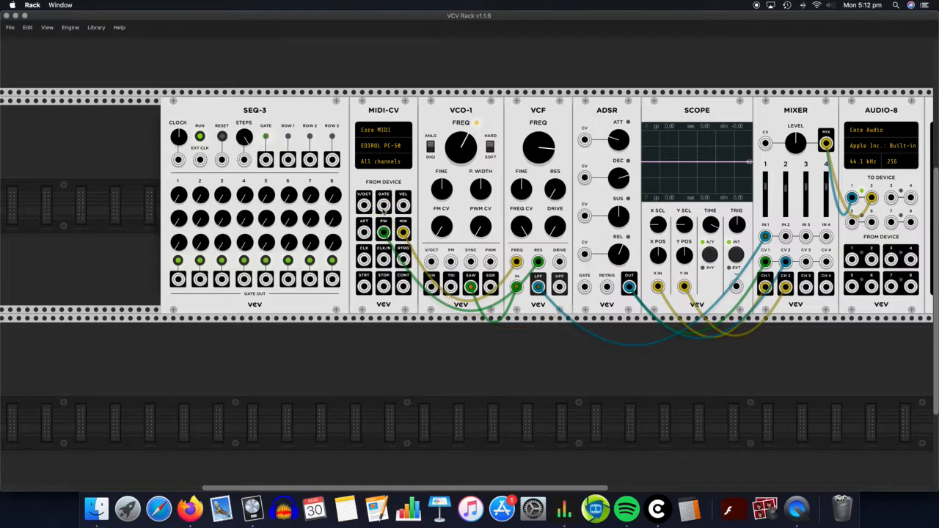
right_click(383, 231)
right_click(402, 231)
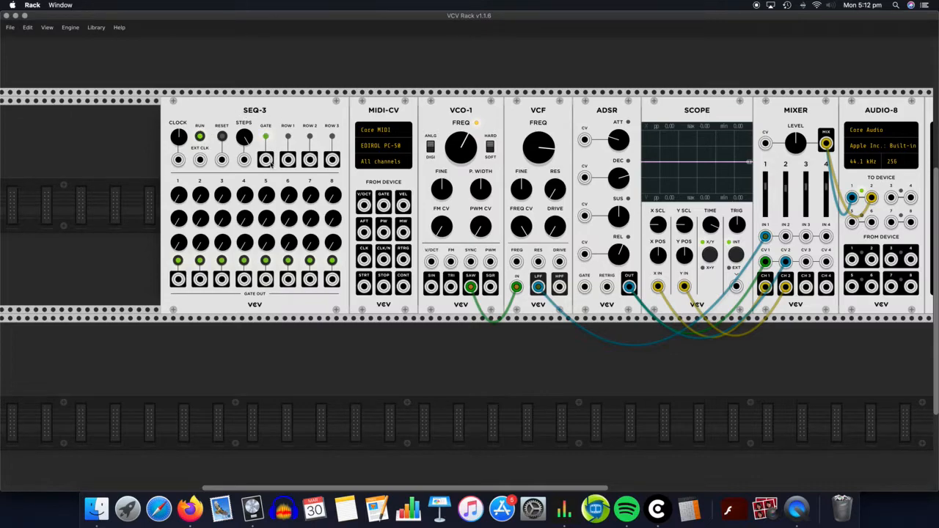
Patch the SEQ-3's GATE output to the ADSR's GATE input and test it by running and stopping the sequencer
left_click_drag(267, 164, 584, 289)
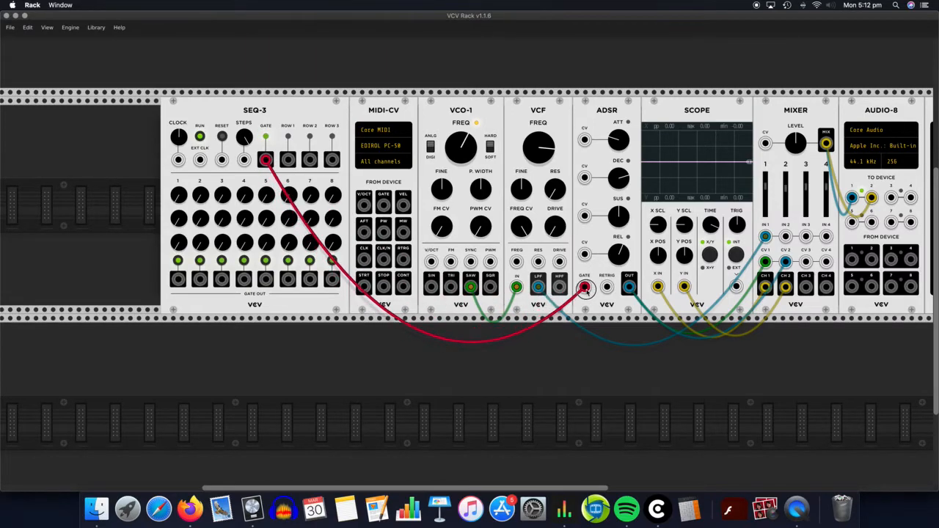
mouse_move(584, 288)
left_mouse_down()
mouse_move(493, 292)
mouse_move(511, 268)
mouse_move(595, 284)
mouse_move(584, 287)
left_mouse_up()
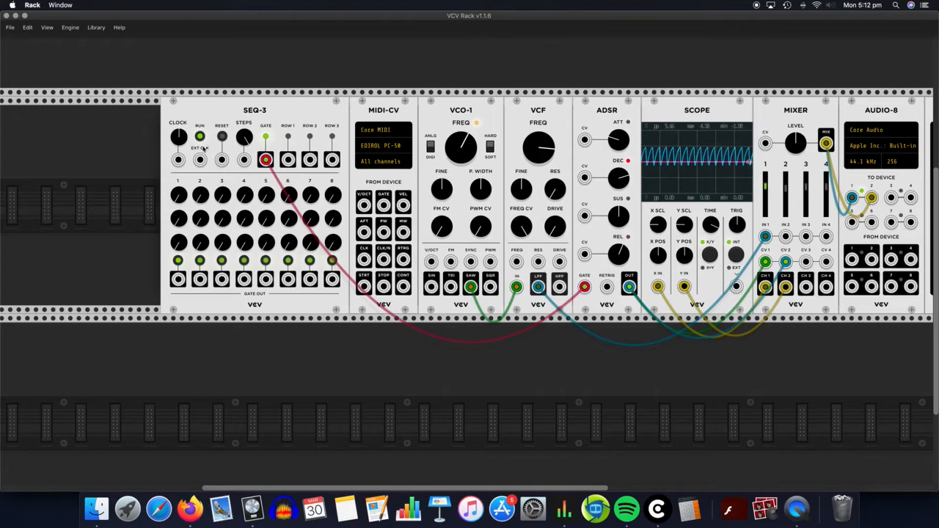
left_click(200, 137)
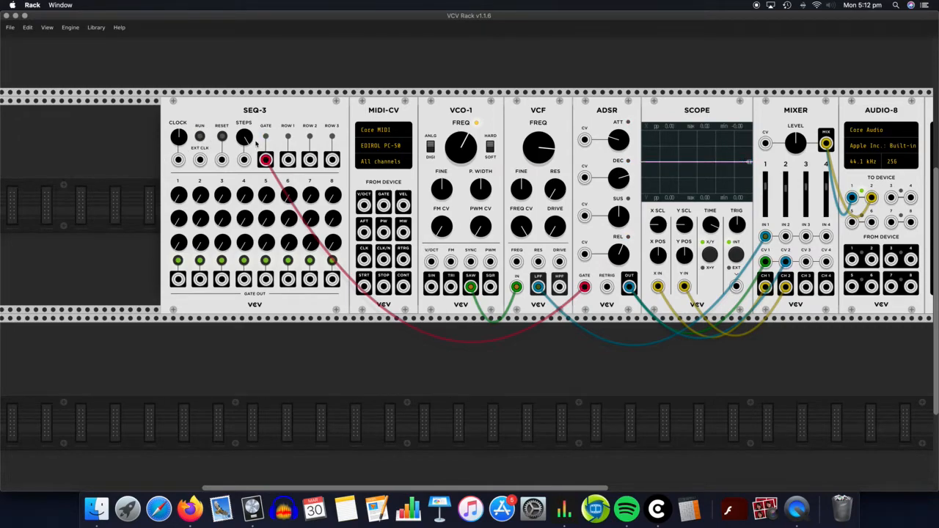
left_click(200, 137)
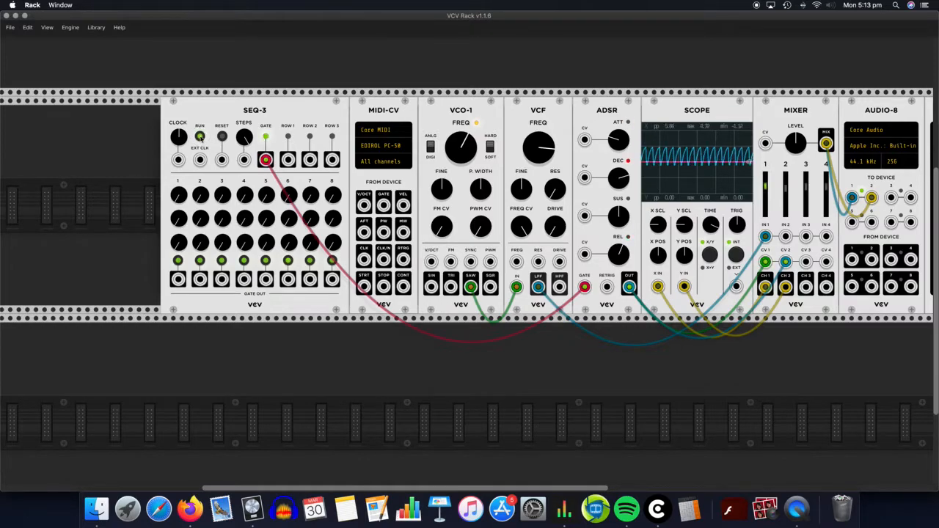
left_click(199, 137)
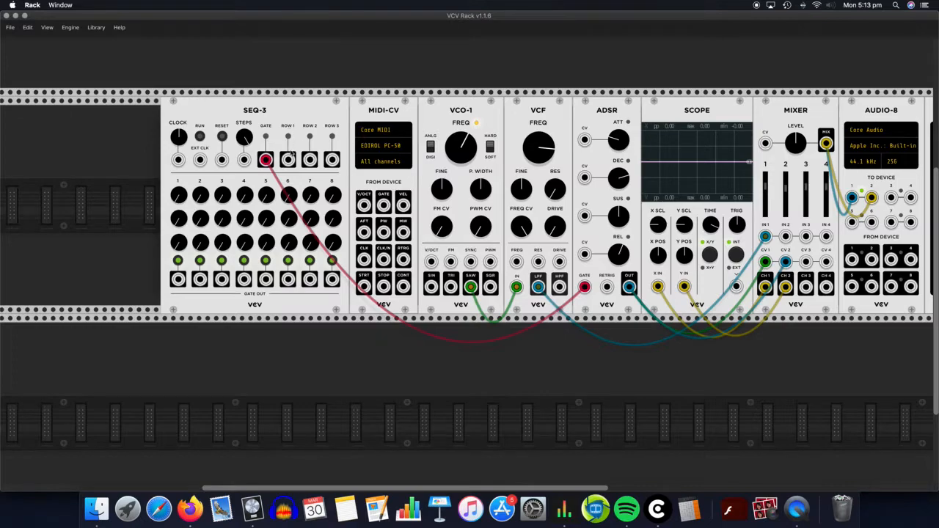
Patch the SEQ-3's ROW 1 output to the VCO-1's V/OCT input and raise the row 1 step knobs to varied pitches
mouse_move(289, 160)
left_mouse_down()
mouse_move(378, 256)
mouse_move(433, 262)
mouse_move(297, 179)
mouse_move(291, 163)
left_mouse_up()
mouse_move(363, 205)
left_mouse_down()
mouse_move(378, 234)
mouse_move(440, 285)
mouse_move(438, 262)
mouse_move(360, 205)
left_mouse_up()
left_click_drag(291, 162, 431, 262)
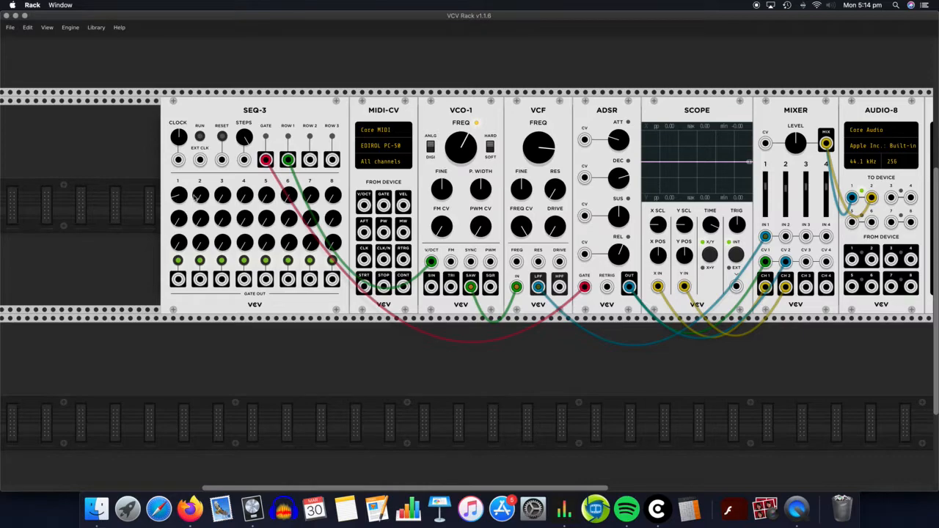
left_click_drag(194, 203, 194, 192)
Run the sequence, turn the VCO-1's FREQ well down while it plays, and stop the sequencer
left_click(200, 137)
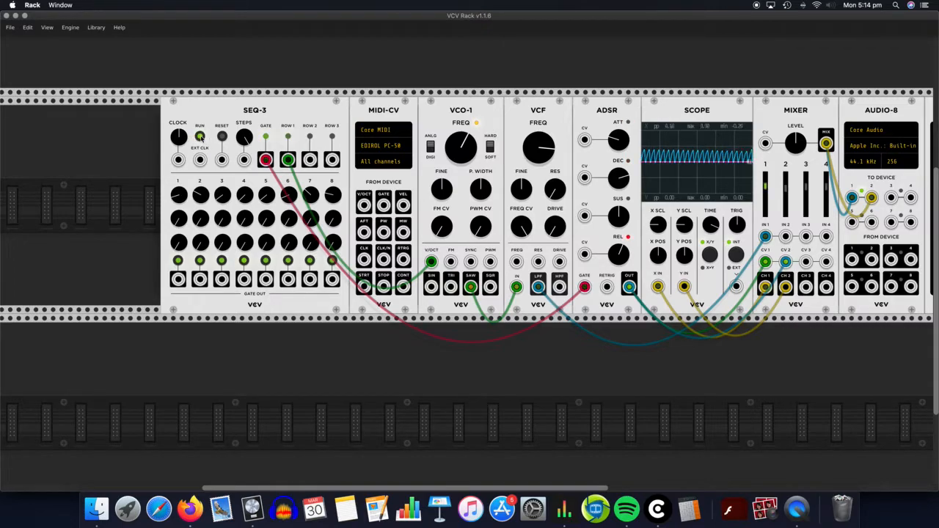
left_click_drag(462, 140, 463, 179)
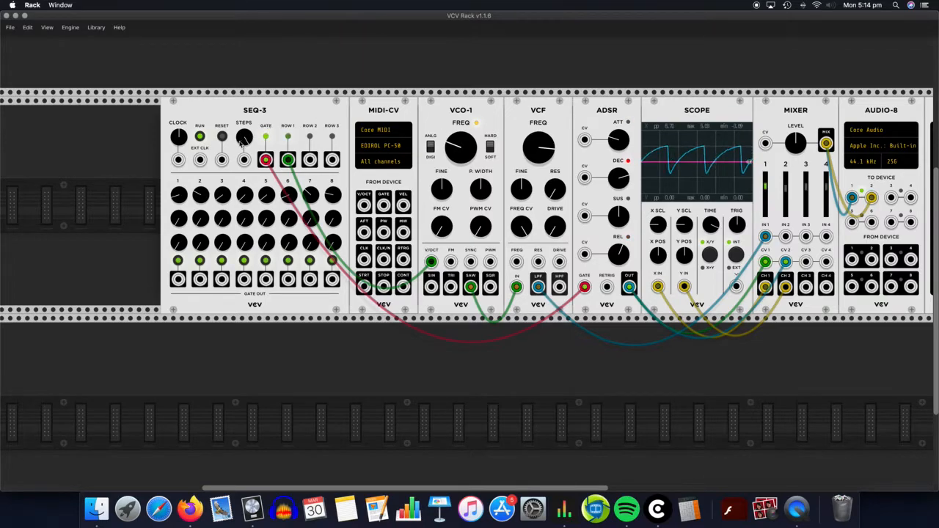
left_click(200, 136)
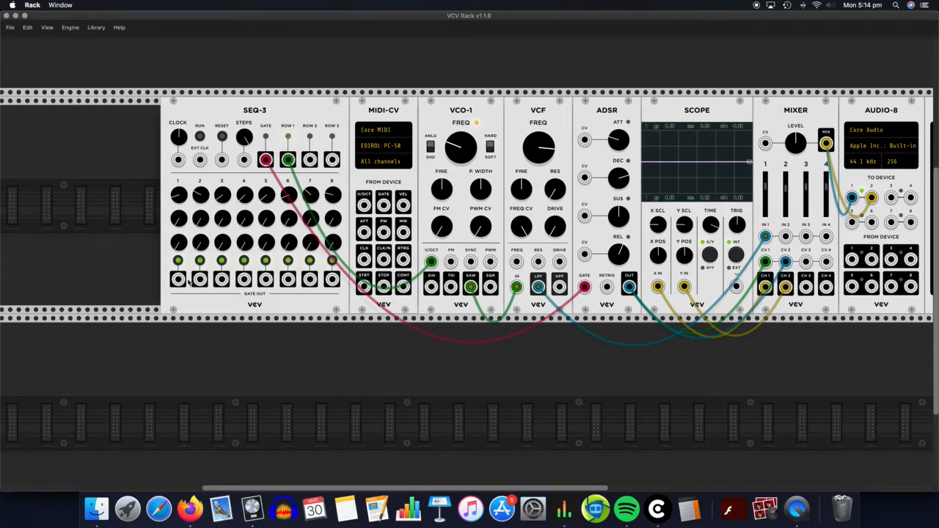
Switch off the SEQ-3 gates for steps 2, 4, 6 and 8, and run the sequence briefly to test the rhythm
left_click(200, 261)
left_click(287, 261)
left_click(332, 262)
left_click(198, 136)
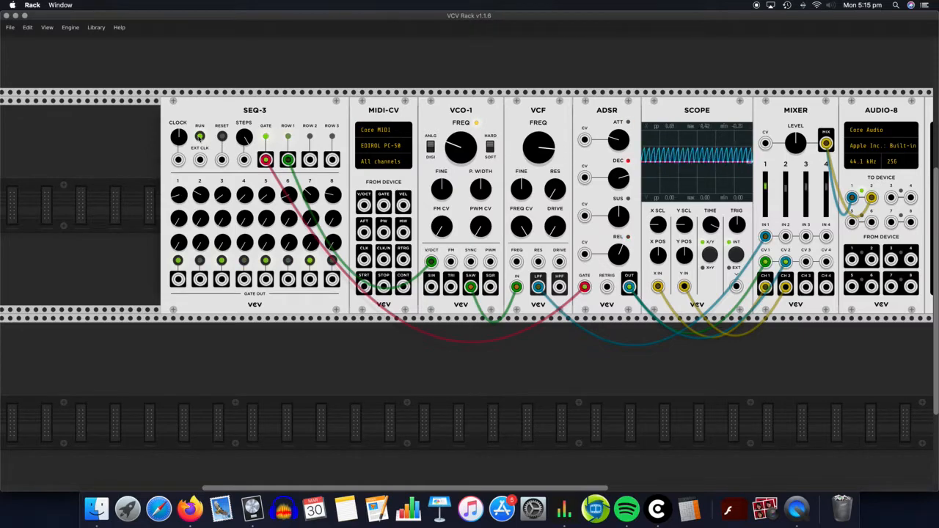
left_click(200, 137)
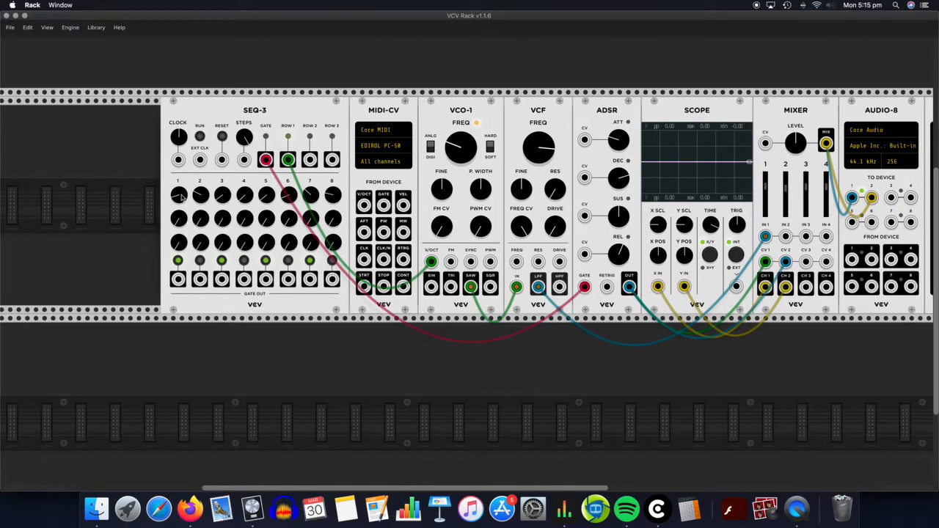
Turn down the SEQ-3's row 1 step knobs, switch gates 2, 4, 6 and 8 back on, and run the sequence briefly
left_click_drag(182, 196, 181, 188)
left_click_drag(334, 194, 334, 206)
left_click(199, 260)
left_click(244, 260)
left_click(288, 260)
left_click(331, 260)
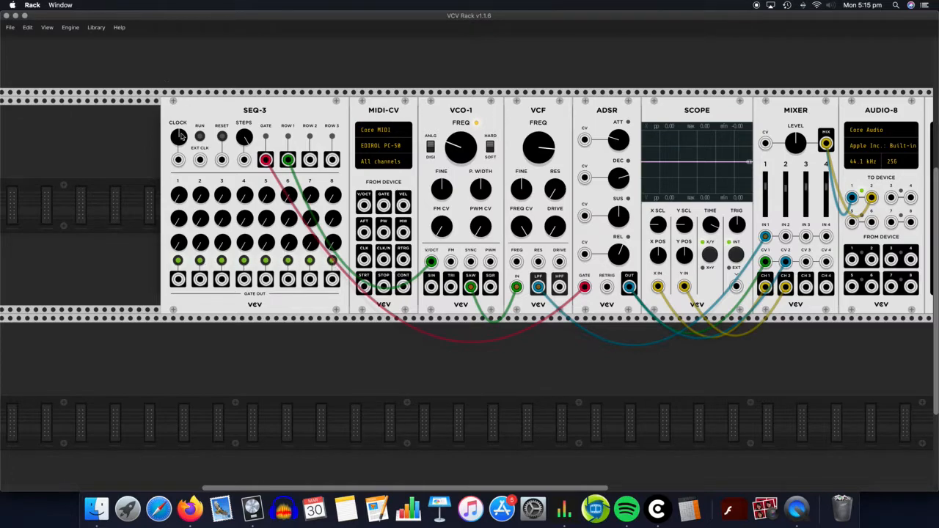
left_click(199, 136)
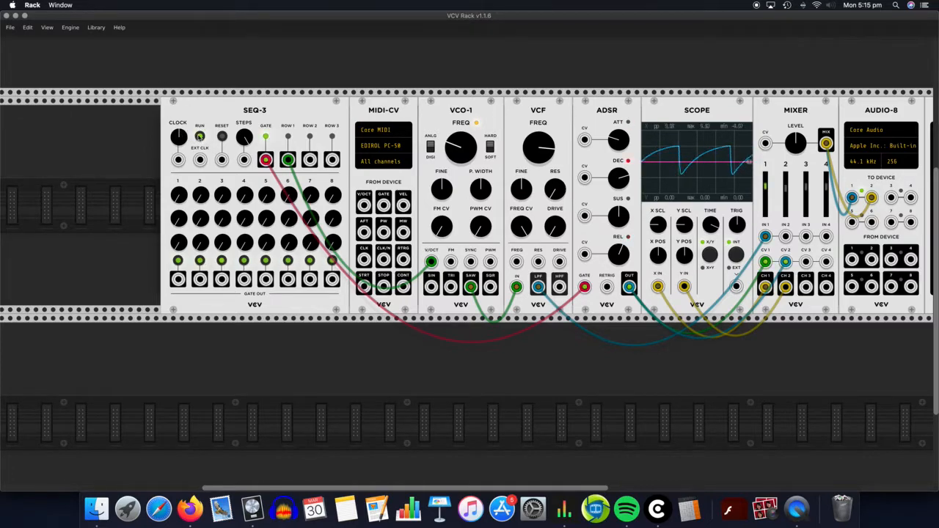
left_click(200, 137)
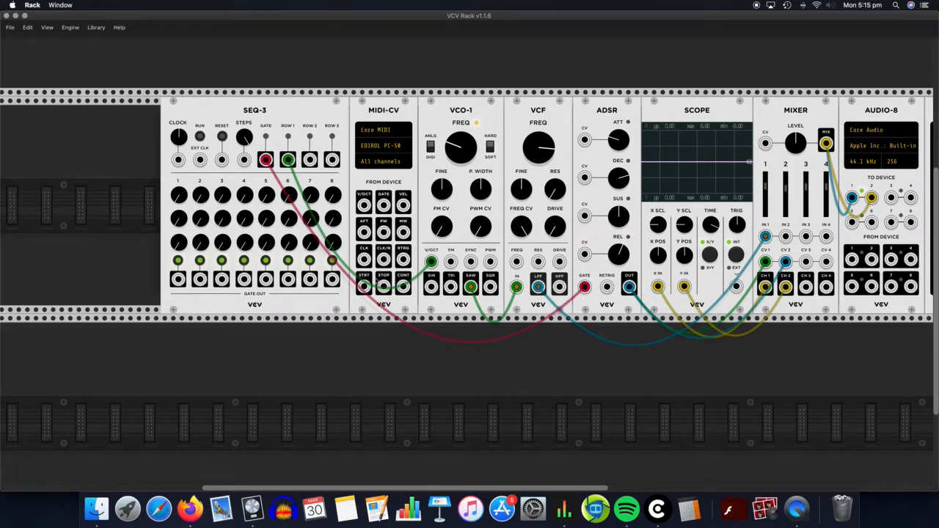
Duplicate the VCO-1 module and place the copy in the empty row directly below the original
scroll(371, 289, "right", 3)
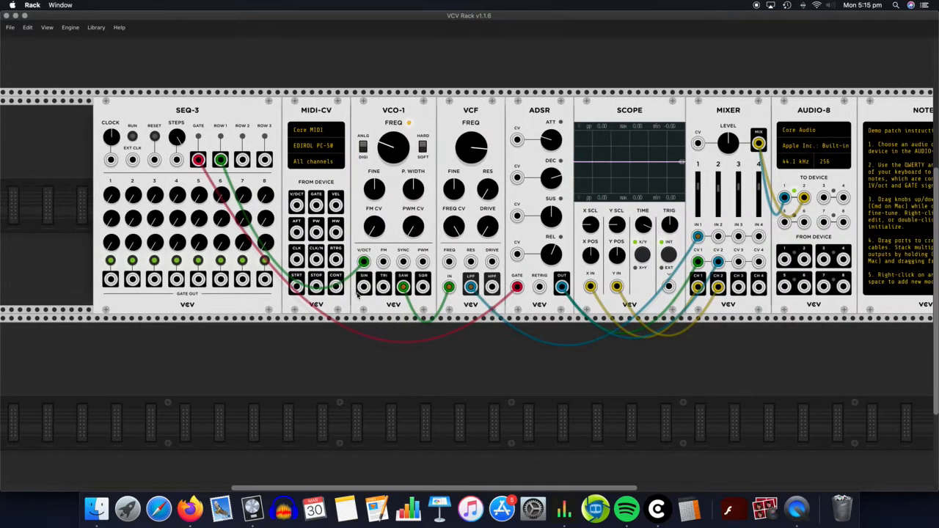
right_click(394, 184)
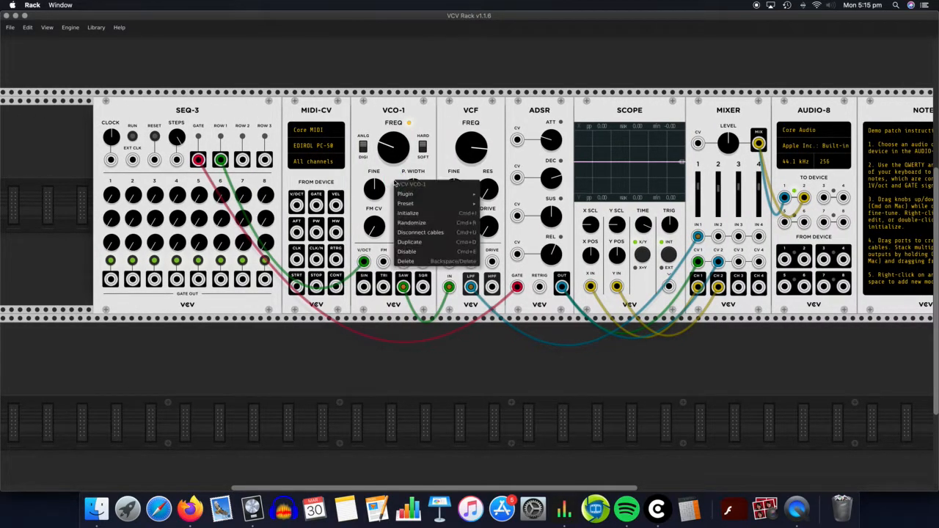
left_click(417, 244)
left_click_drag(372, 86, 377, 342)
scroll(426, 293, "up", 1)
scroll(467, 222, "down", 5)
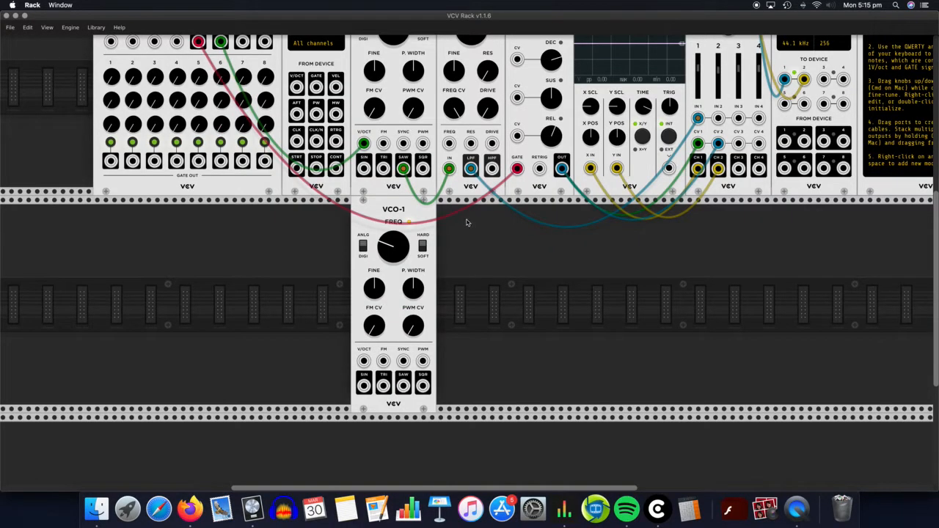
Duplicate the VCF module and place the copy beside the second VCO-1 in the lower row
scroll(467, 222, "up", 3)
scroll(470, 235, "down", 2)
right_click(496, 139)
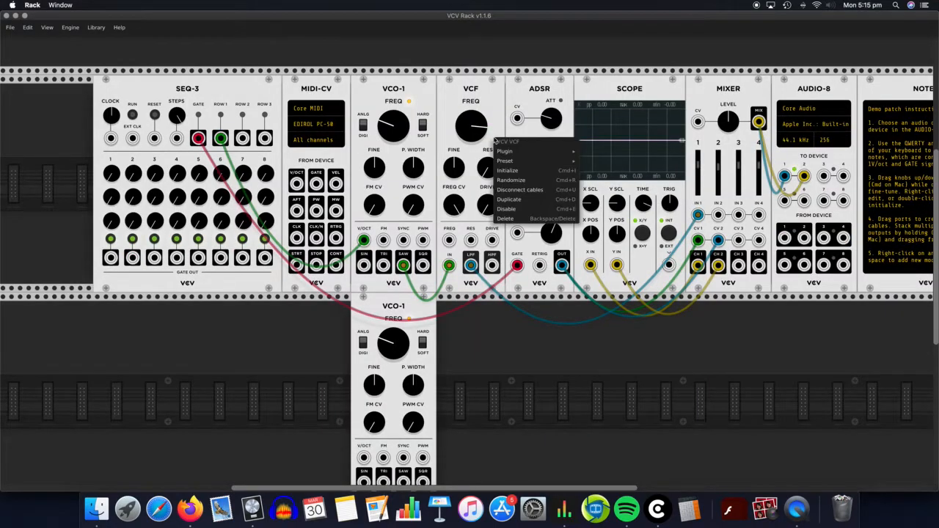
left_click(519, 199)
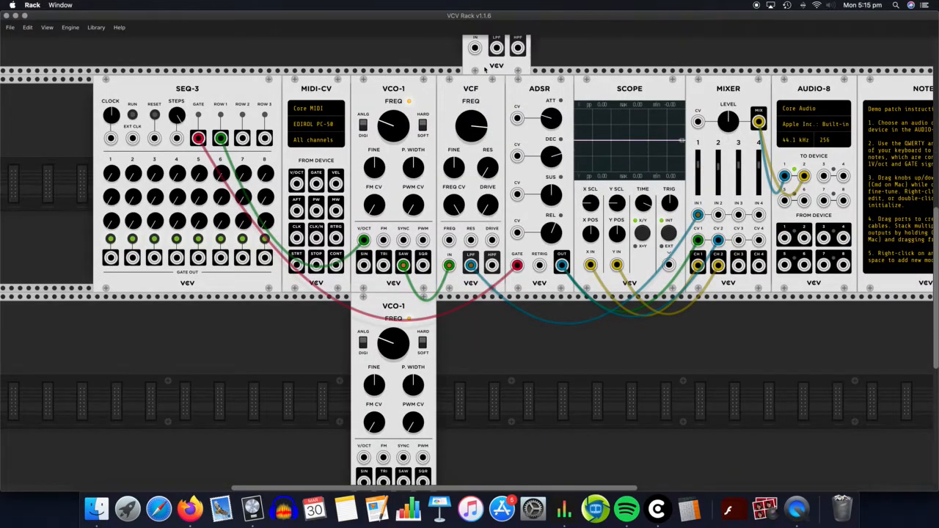
left_click(452, 362)
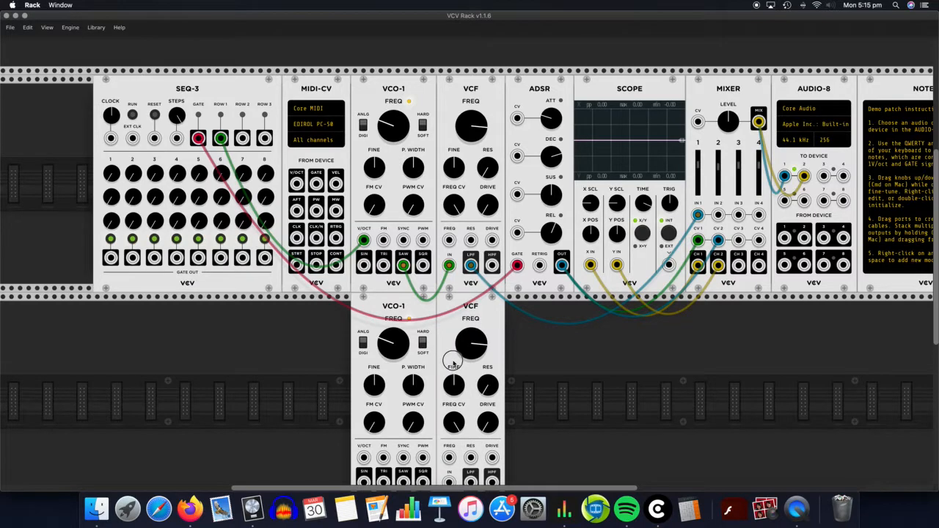
Patch the second VCO-1's SQR output to the second VCF's IN, and that VCF's LPF output to the MIXER's IN 2
scroll(454, 361, "down", 5)
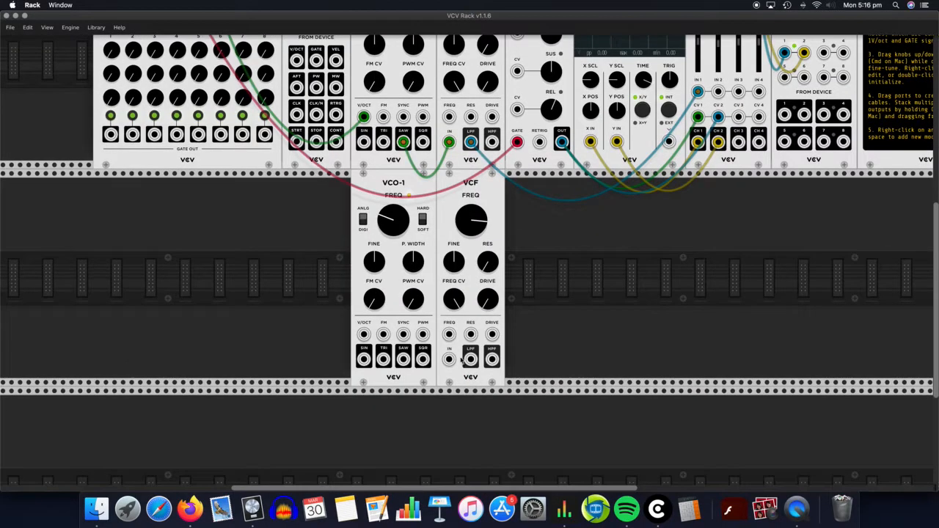
left_click_drag(423, 360, 448, 360)
scroll(513, 370, "up", 1)
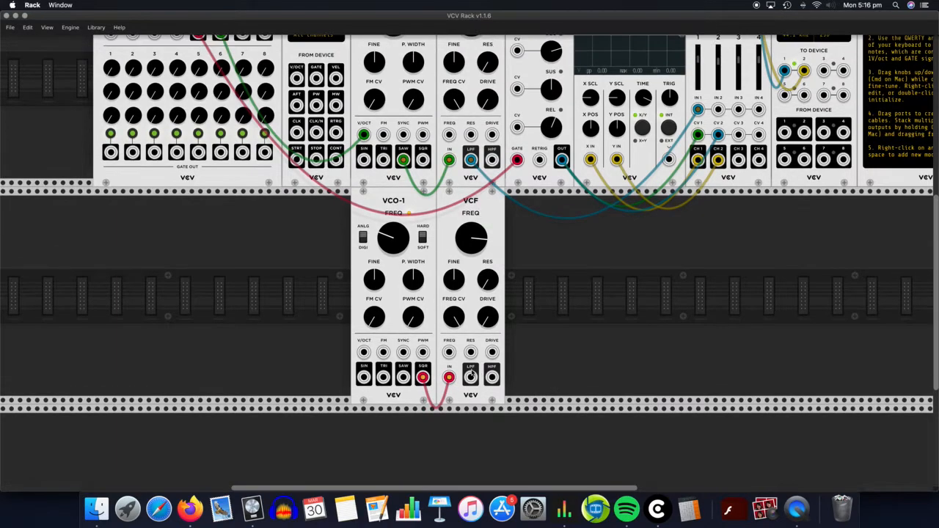
scroll(471, 369, "up", 1)
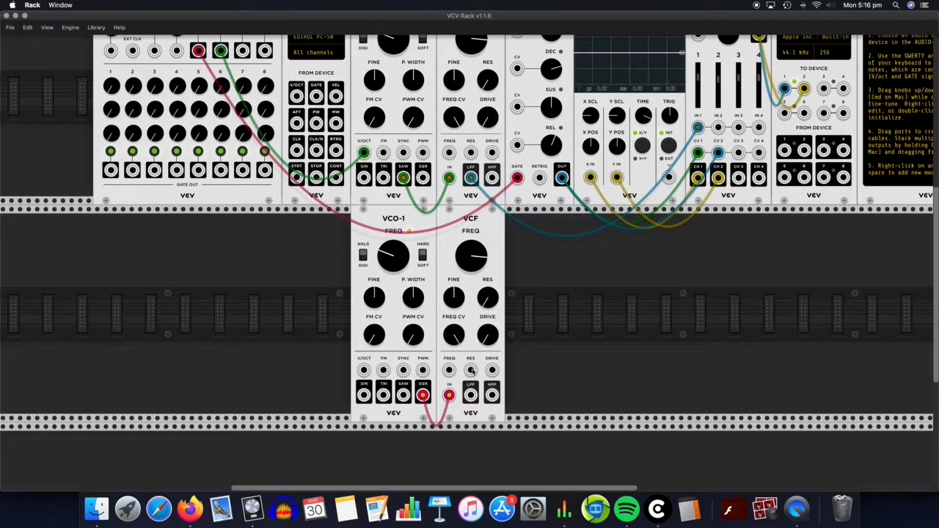
left_click_drag(499, 408, 718, 128)
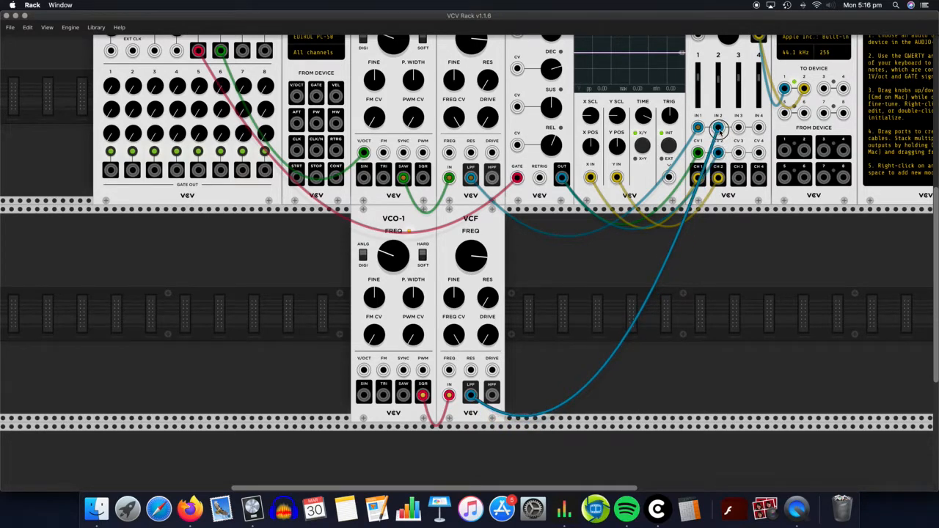
Patch the SEQ-3's ROW 2 output to the second VCO-1's V/OCT input
scroll(641, 299, "up", 2)
scroll(627, 303, "up", 1)
scroll(601, 304, "down", 1)
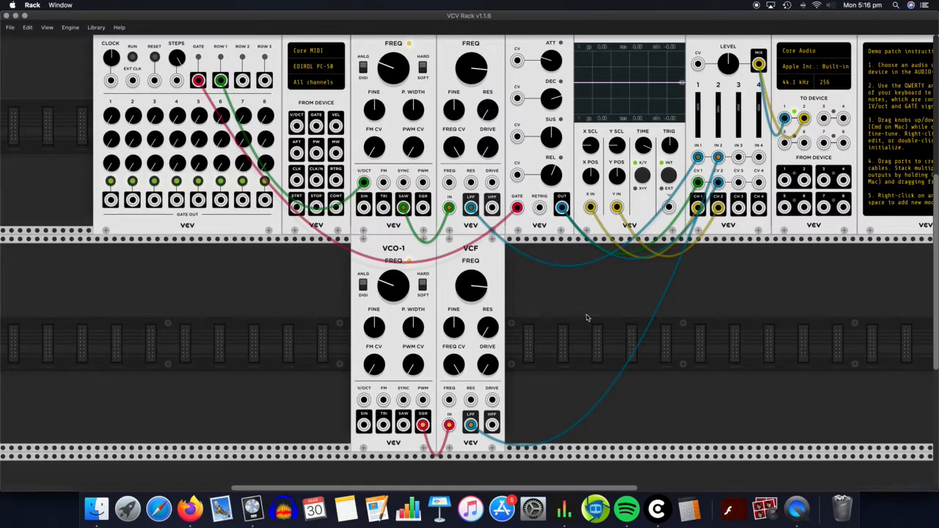
scroll(587, 317, "up", 4)
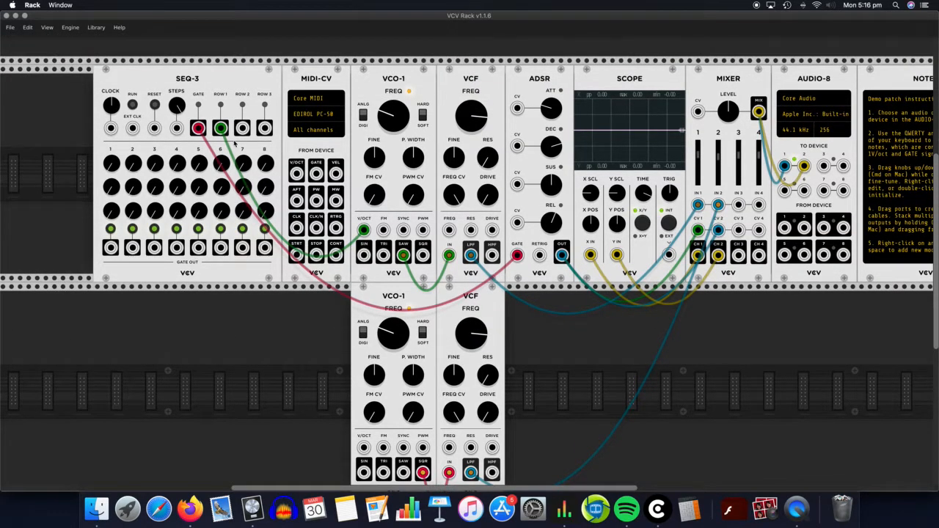
left_click_drag(243, 129, 364, 450)
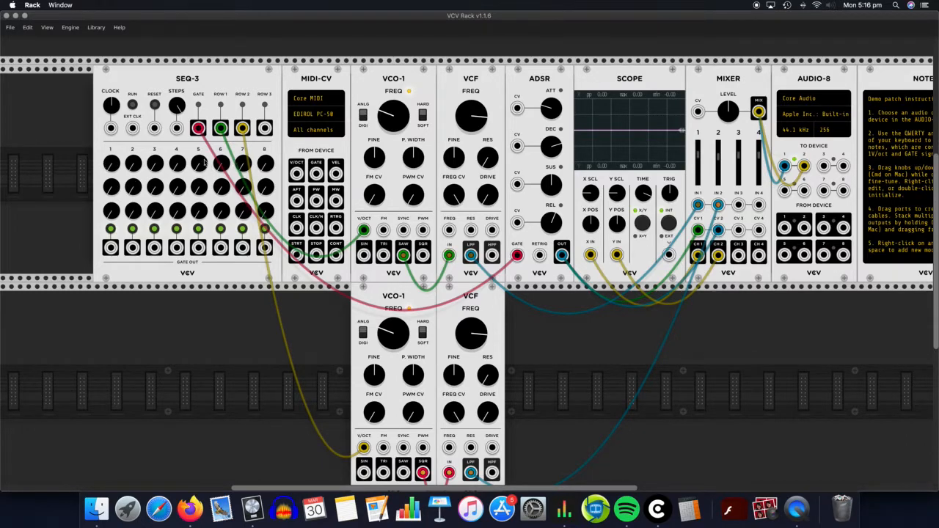
Set the SEQ-3's row 2 step knobs to varied pitches, undoing the accidental move of the module
left_click(132, 106)
left_click(132, 105)
left_click_drag(186, 200, 177, 199)
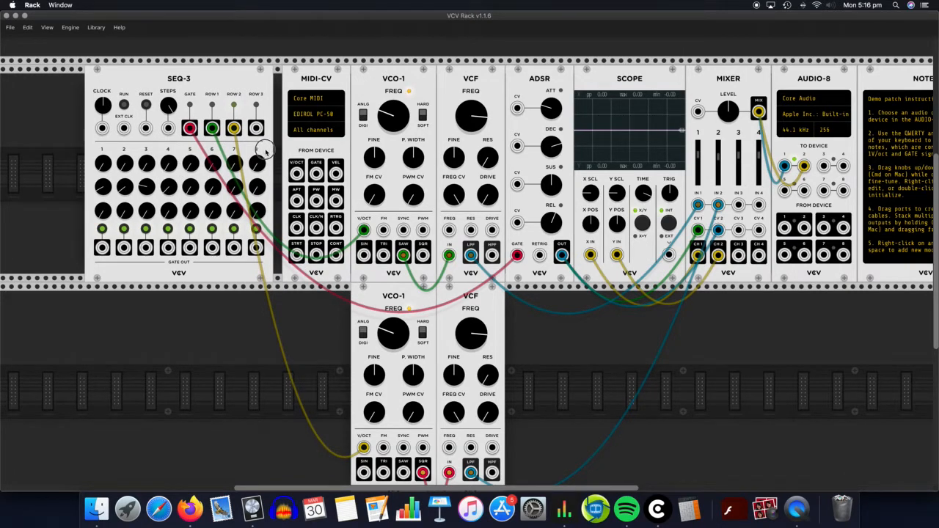
key("super+z")
mouse_move(209, 196)
left_mouse_down()
mouse_move(191, 196)
mouse_move(221, 190)
left_mouse_up()
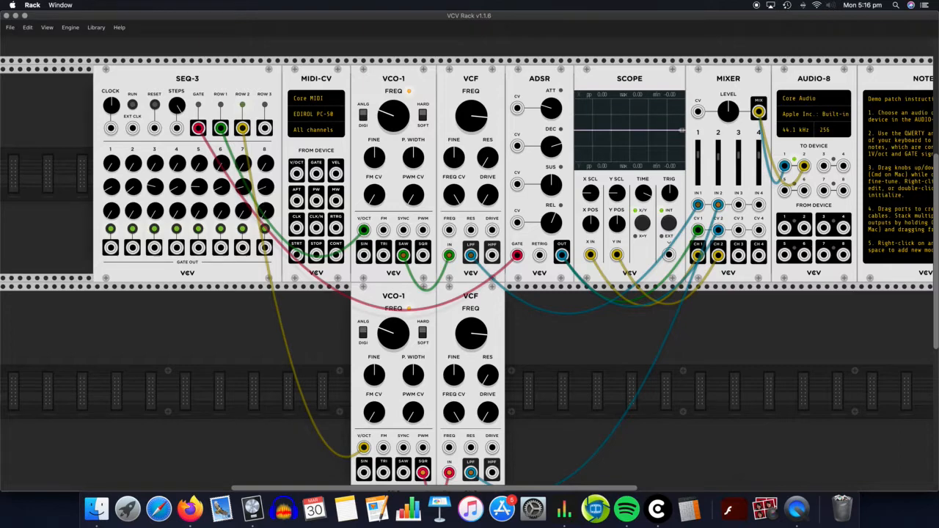
Run the sequence with both oscillators, turn the SEQ-3's CLOCK up and back down while it plays, and stop the sequencer
left_click(132, 104)
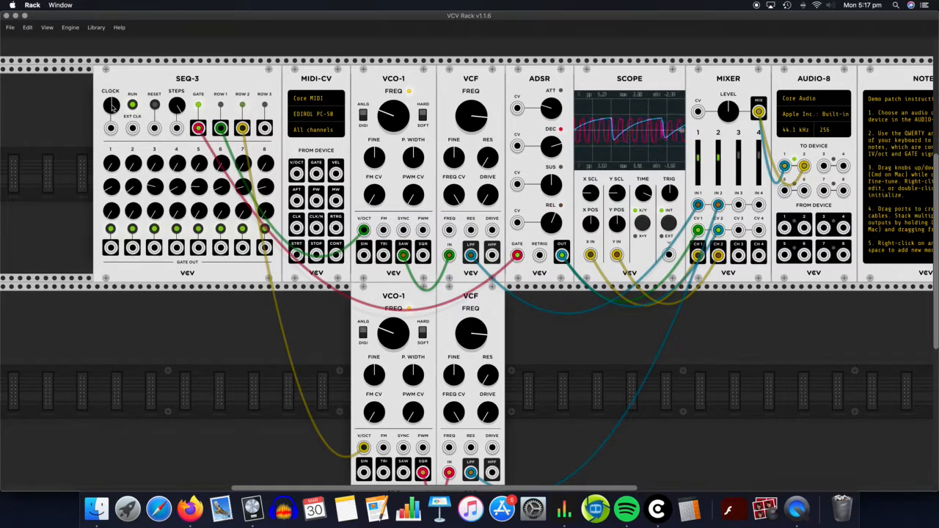
left_click_drag(112, 107, 112, 48)
left_click_drag(112, 107, 112, 220)
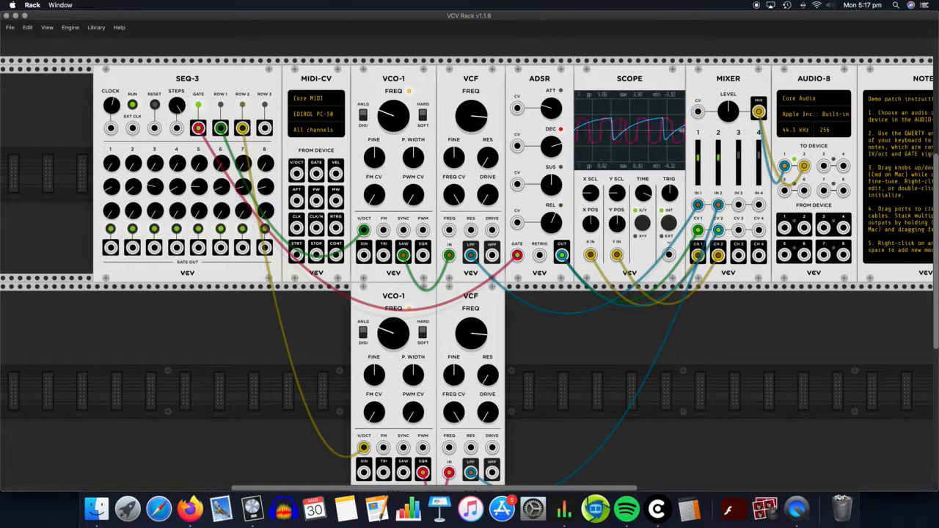
left_click(132, 104)
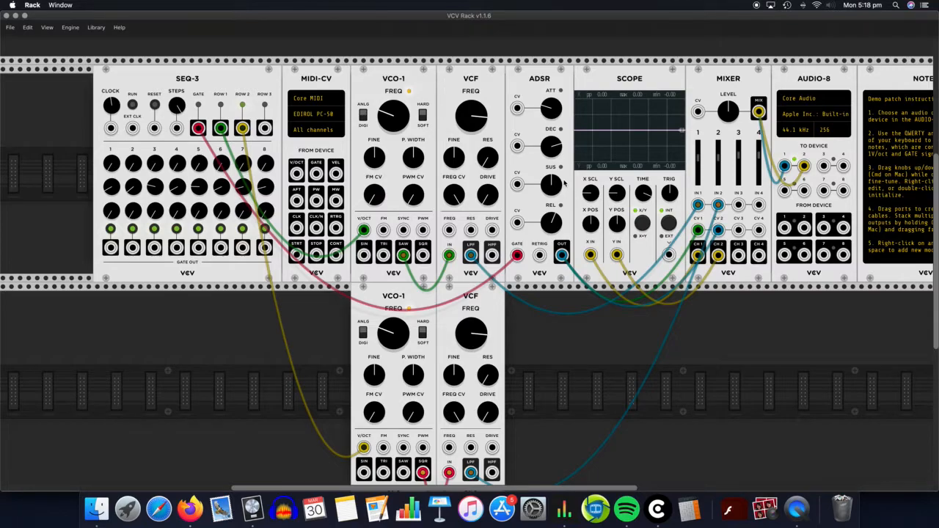
scroll(564, 181, "down", 2)
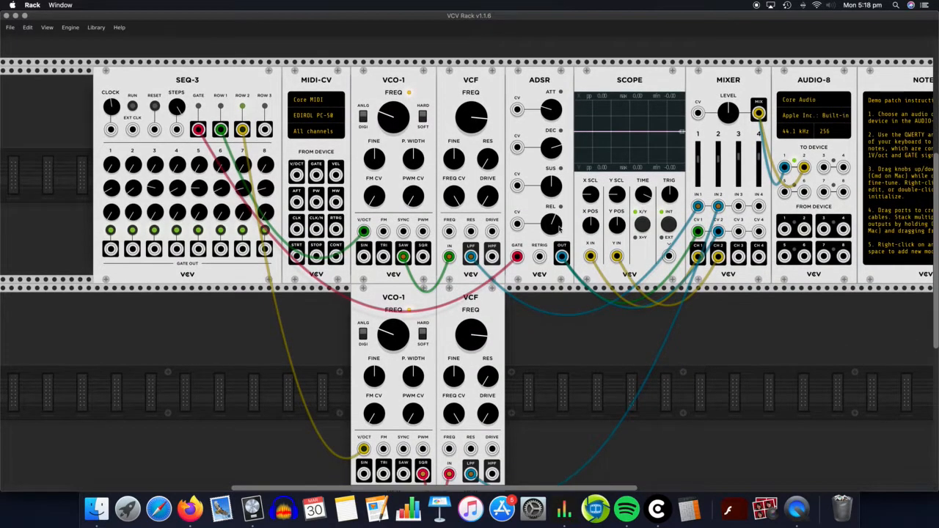
scroll(561, 233, "down", 1)
scroll(561, 235, "right", 3)
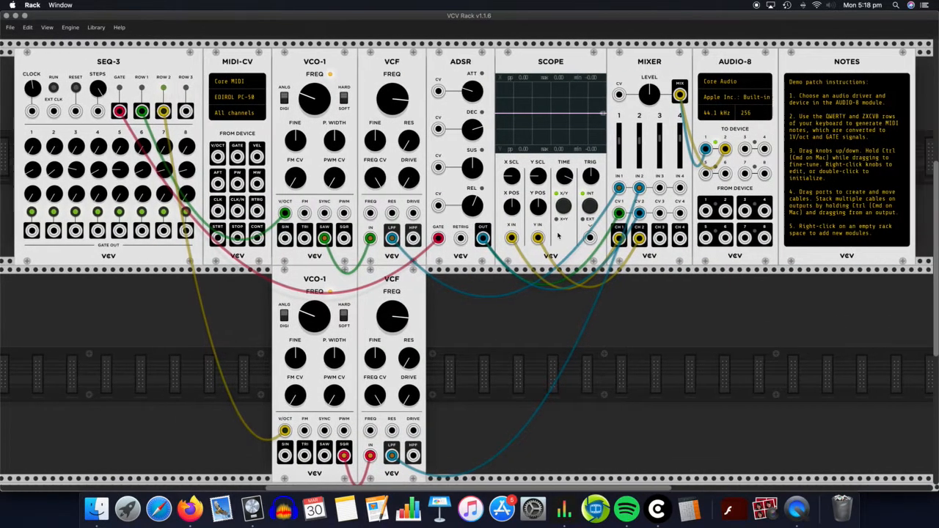
scroll(562, 237, "left", 1)
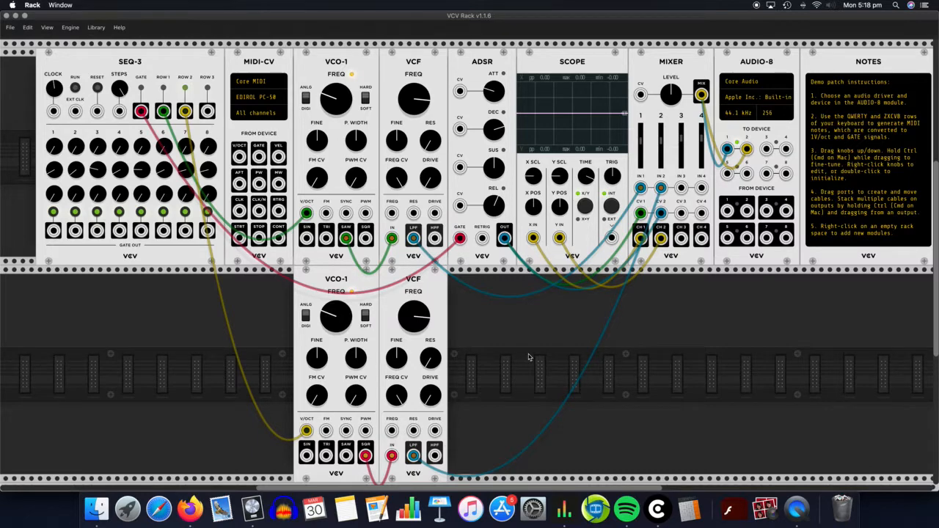
scroll(517, 361, "down", 2)
scroll(513, 362, "up", 1)
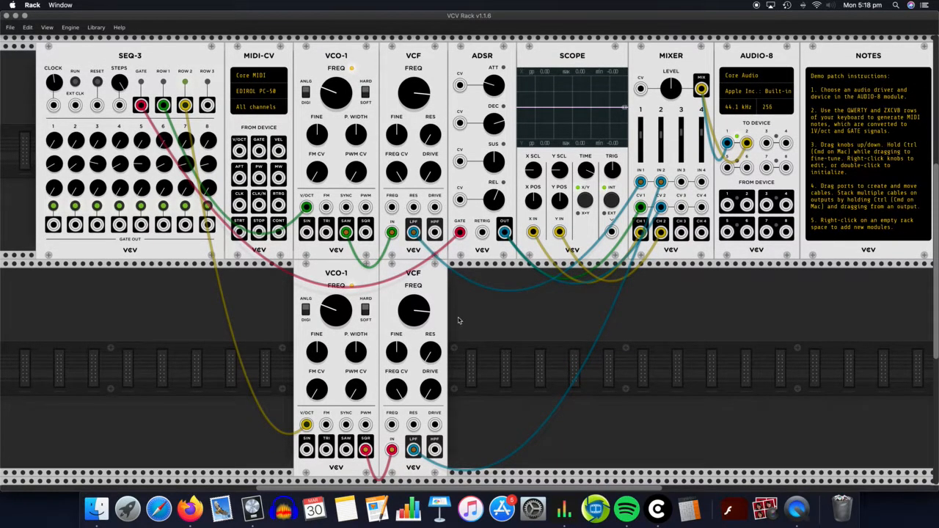